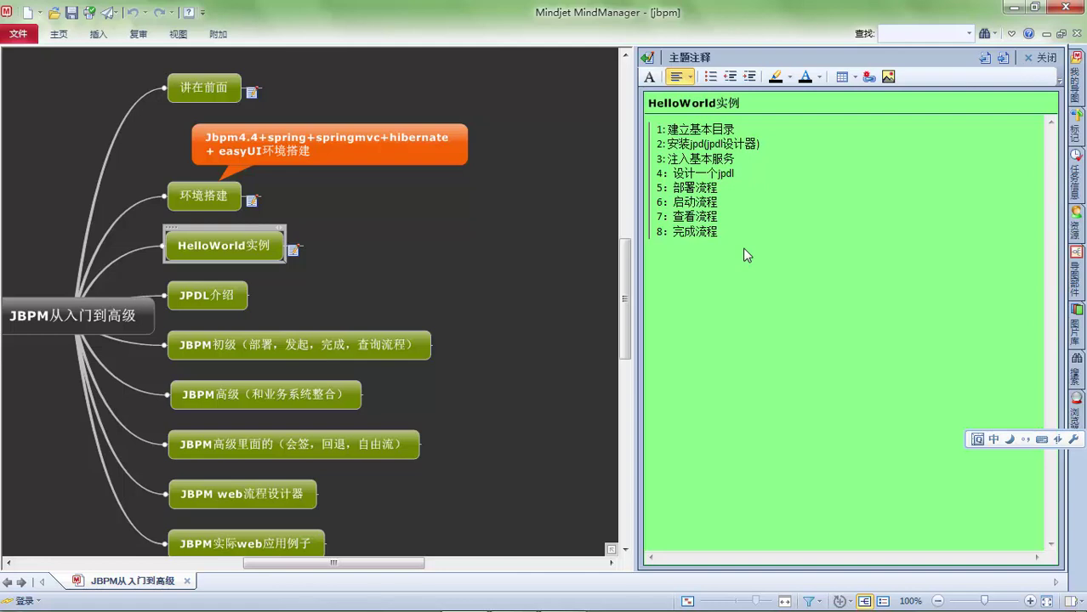
Close the HelloWorld实例 topic notes and switch to MyEclipse, slightly widening the Package Explorer.
{"action": "left_click", "coordinate": [294, 255]}
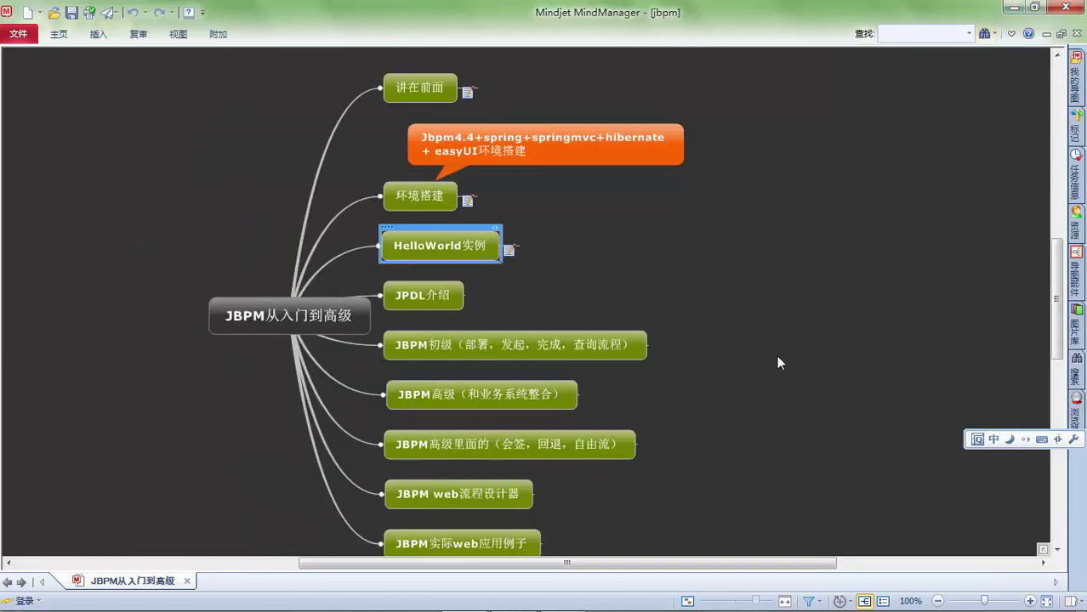
{"action": "left_click", "coordinate": [503, 600]}
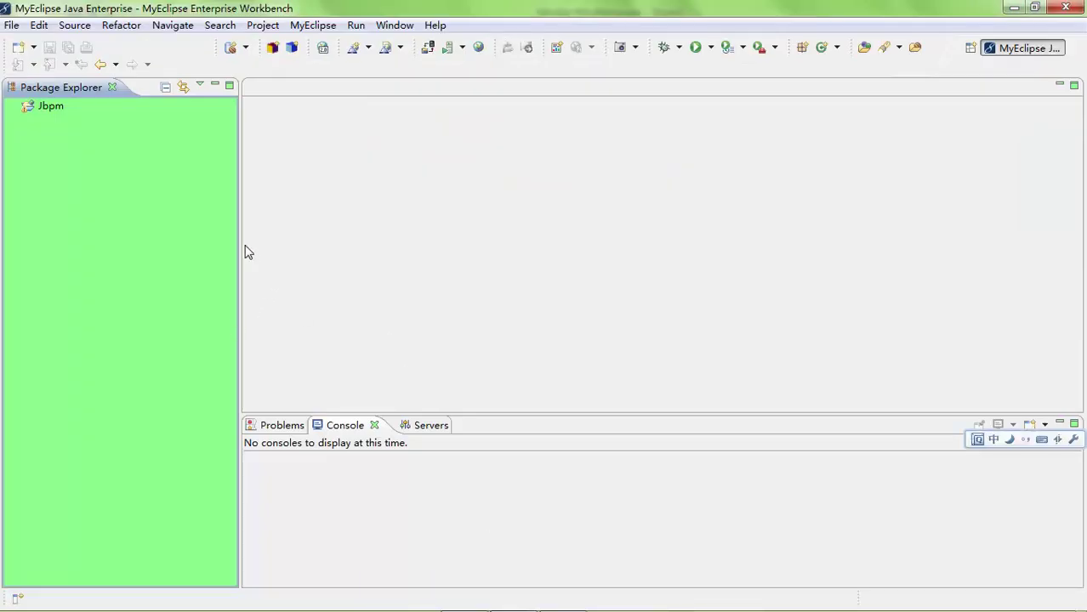
{"action": "left_click_drag", "start_coordinate": [239, 240], "coordinate": [254, 243]}
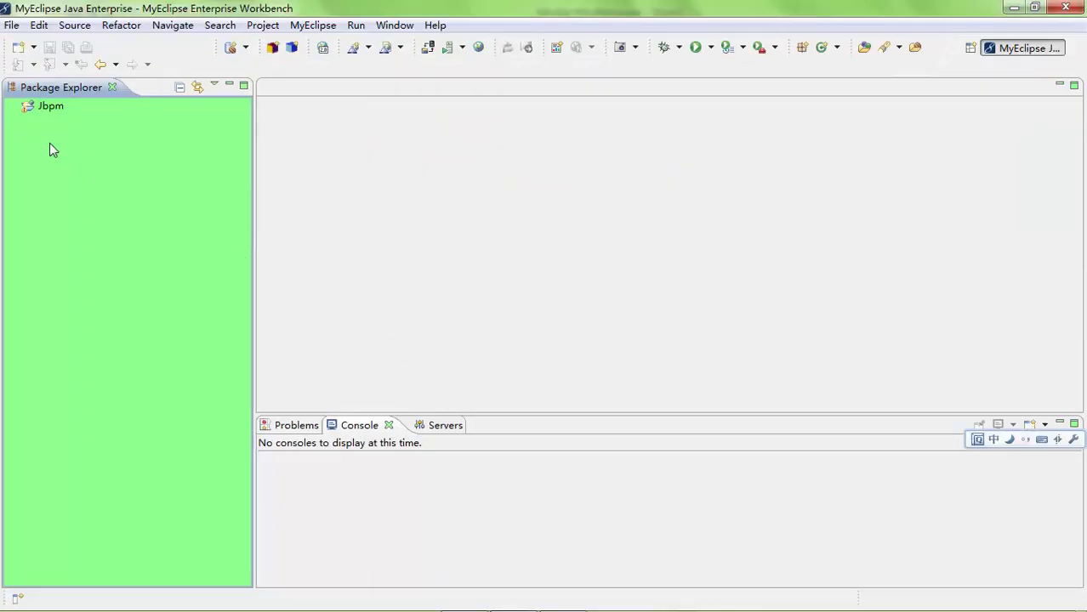
Examine the contents of the Jbpm project and its src folder, leaving the project collapsed.
{"action": "double_click", "coordinate": [26, 111]}
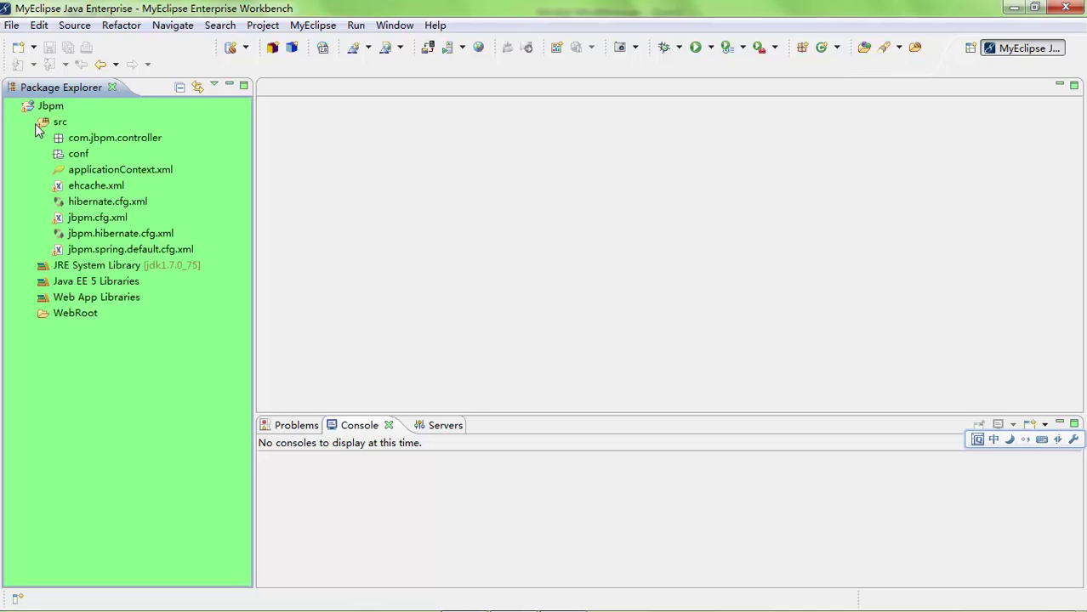
{"action": "left_click", "coordinate": [34, 123]}
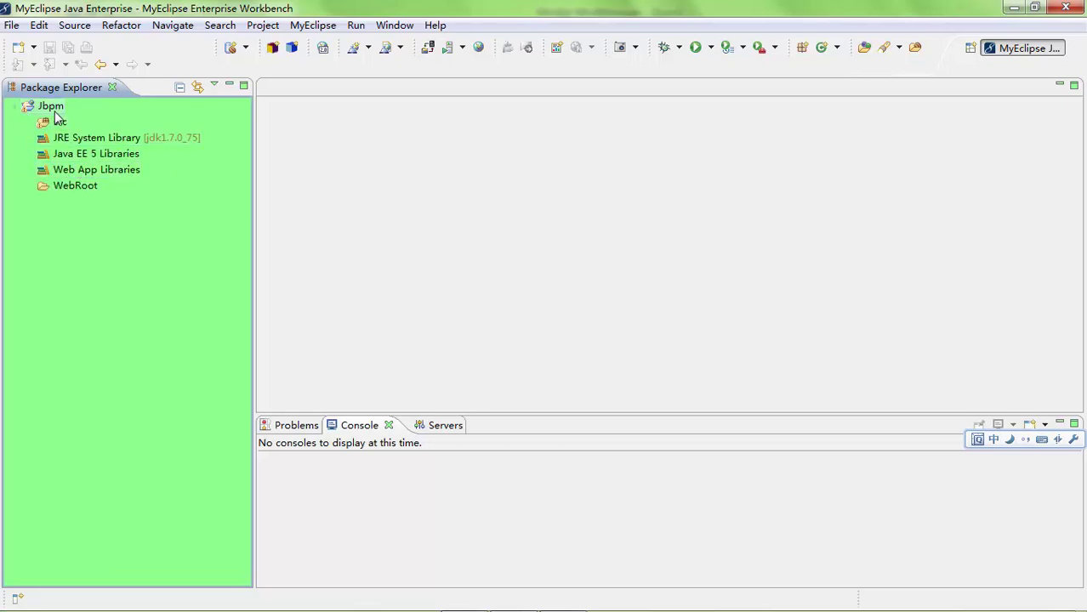
{"action": "double_click", "coordinate": [26, 109]}
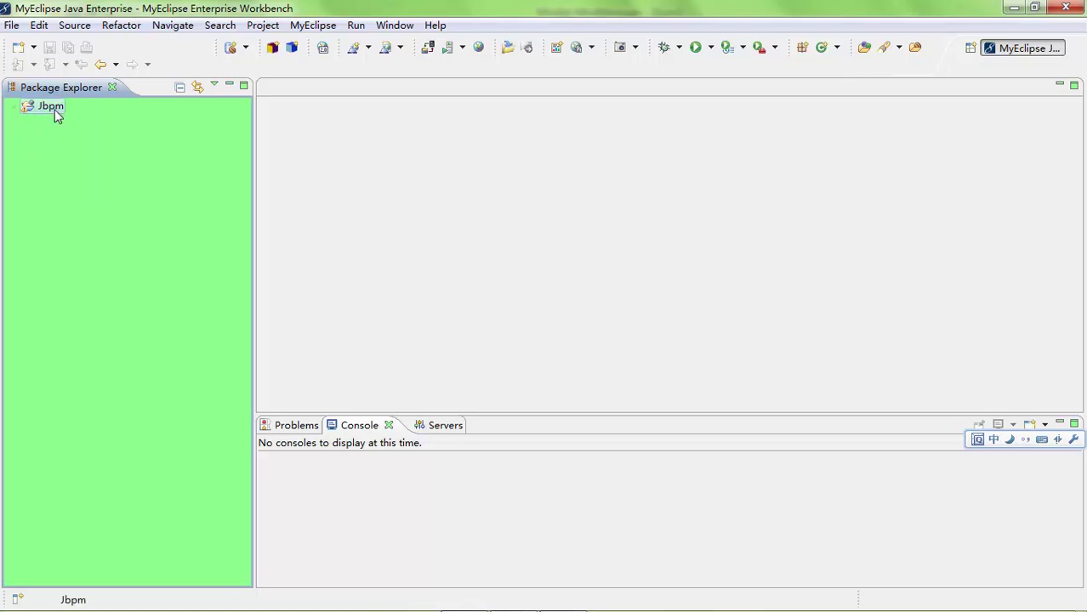
Duplicate the Jbpm project in the workspace as Jbpm1, using the default location.
{"action": "key", "text": "ctrl+c"}
{"action": "key", "text": "ctrl+v"}
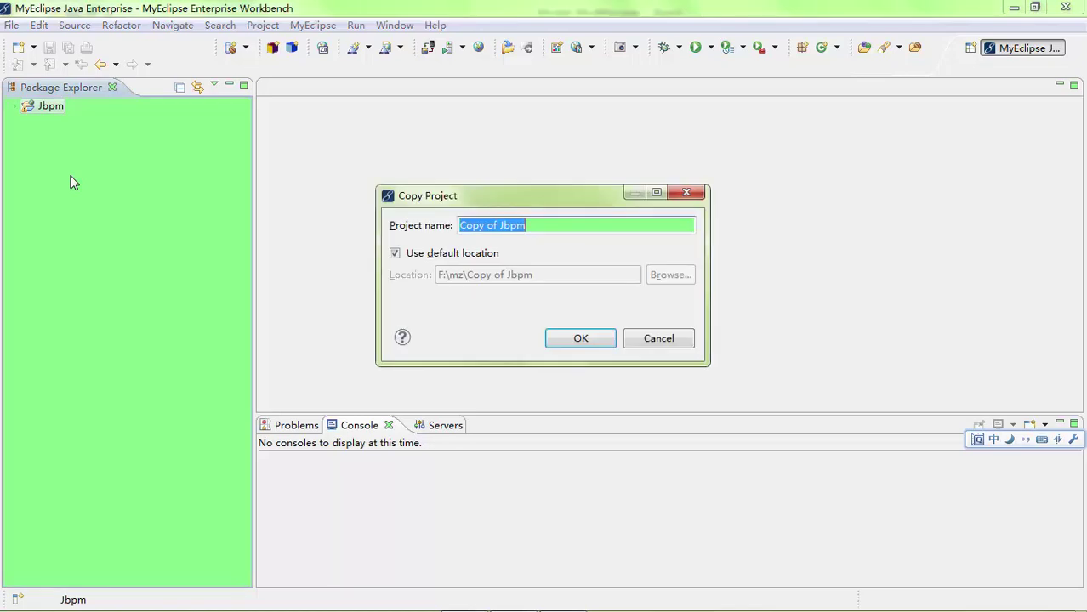
{"action": "left_click_drag", "start_coordinate": [500, 226], "coordinate": [428, 228]}
{"action": "key", "text": "BackSpace"}
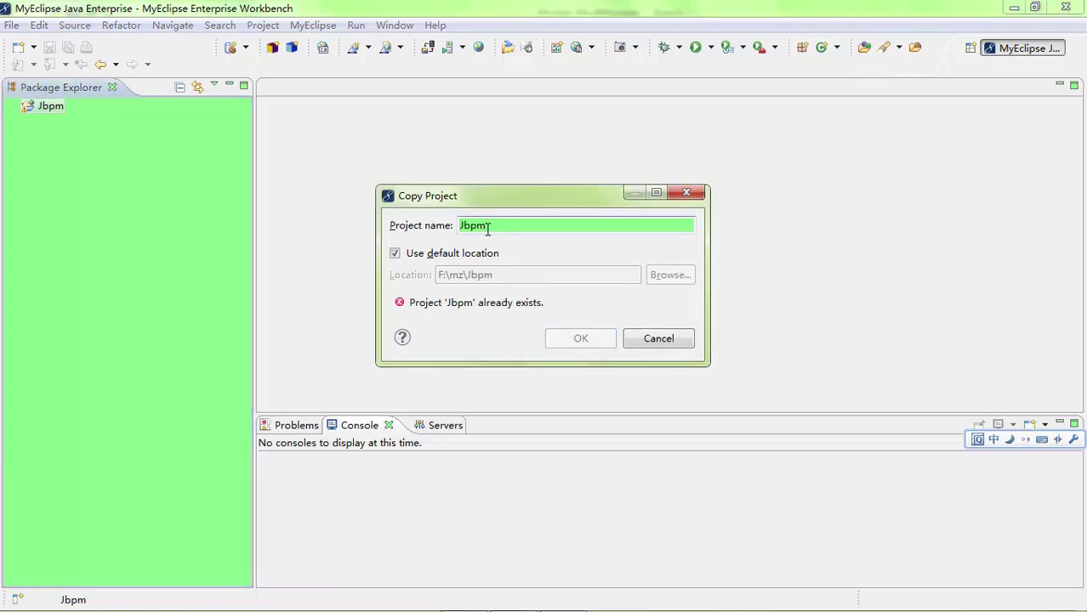
{"action": "left_click", "coordinate": [487, 226]}
{"action": "type", "text": "1"}
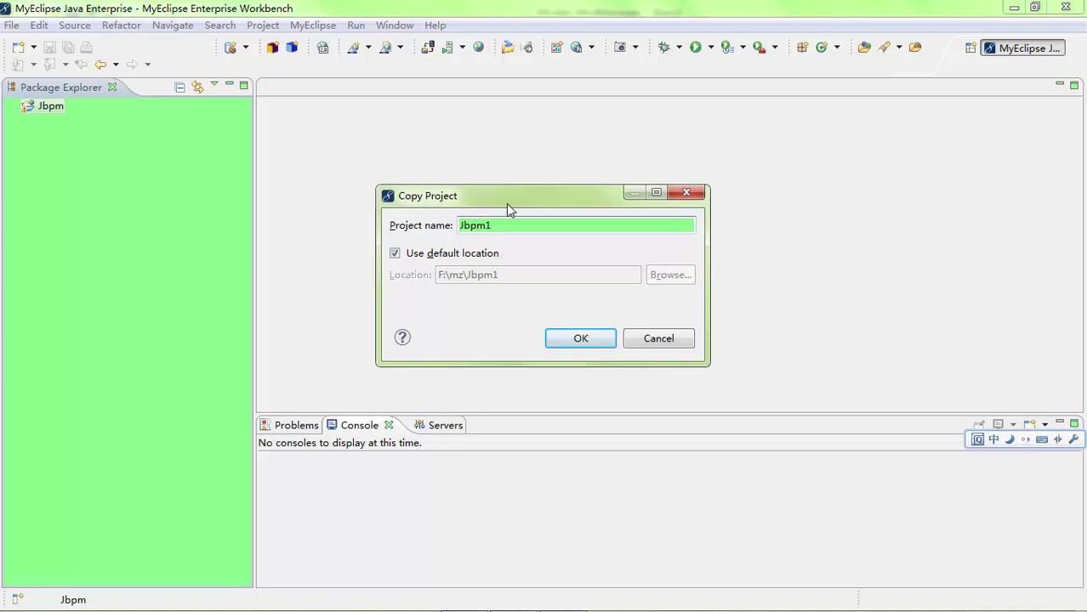
{"action": "left_click_drag", "start_coordinate": [507, 204], "coordinate": [482, 195]}
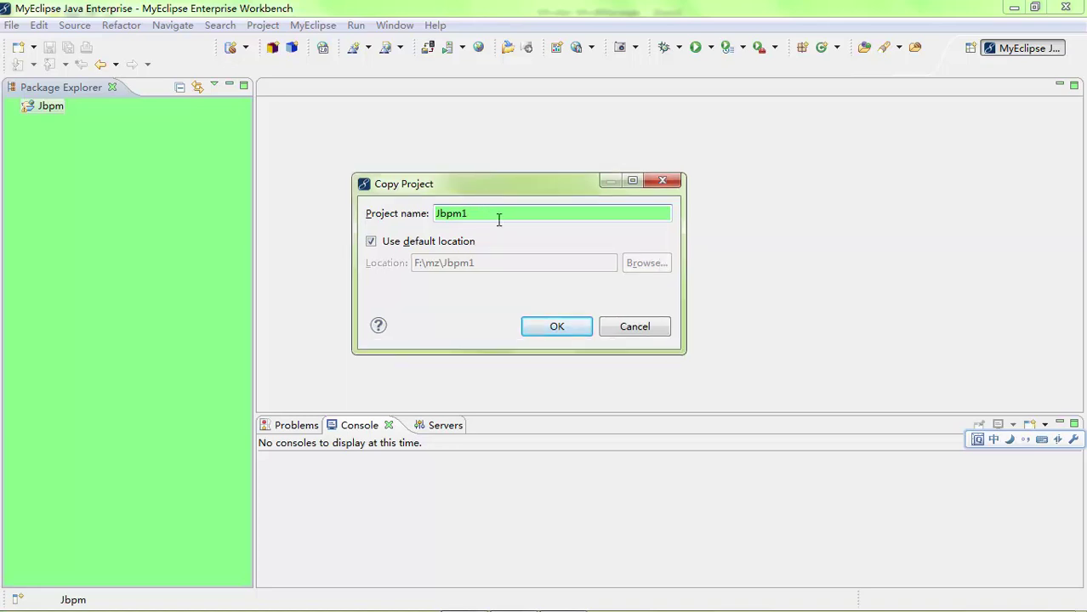
{"action": "left_click", "coordinate": [555, 329]}
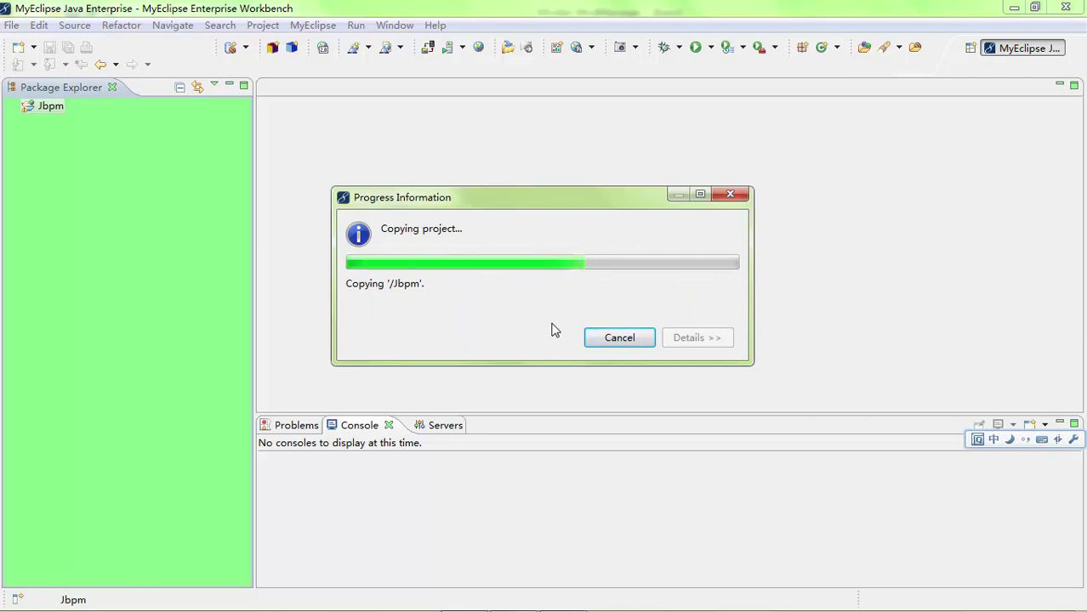
Open the properties of the Jbpm1 project and find its MyEclipse Web settings.
{"action": "left_click", "coordinate": [13, 123]}
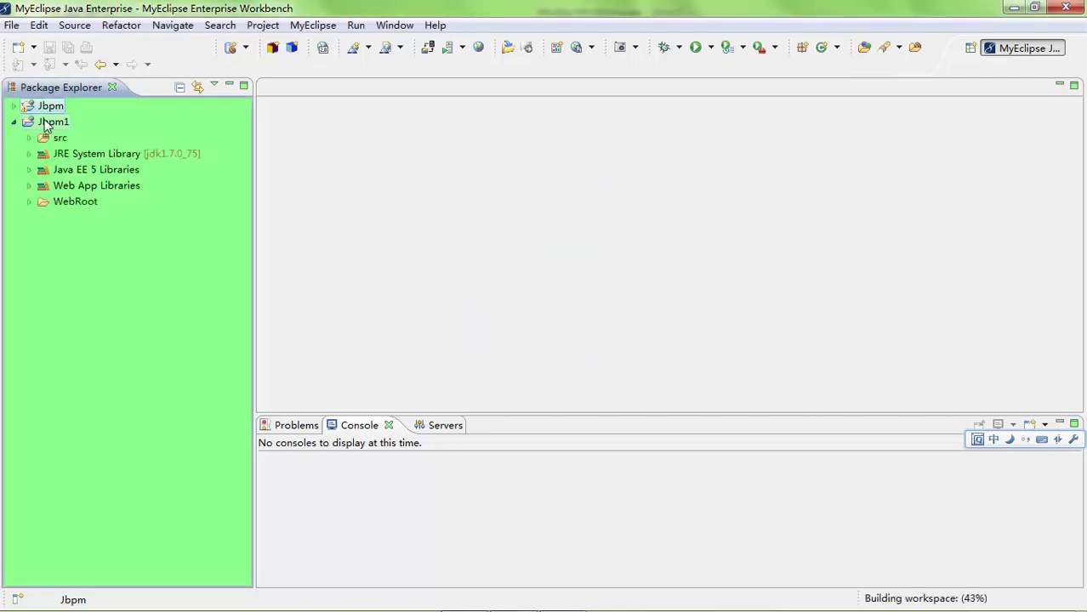
{"action": "left_click", "coordinate": [47, 124]}
{"action": "right_click", "coordinate": [46, 128]}
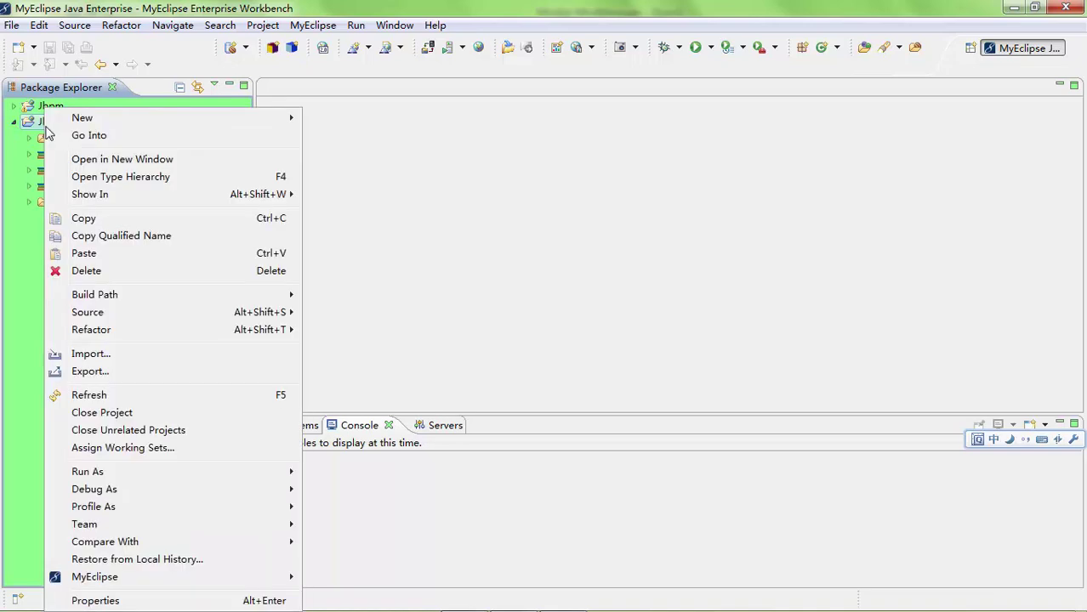
{"action": "left_click", "coordinate": [95, 600]}
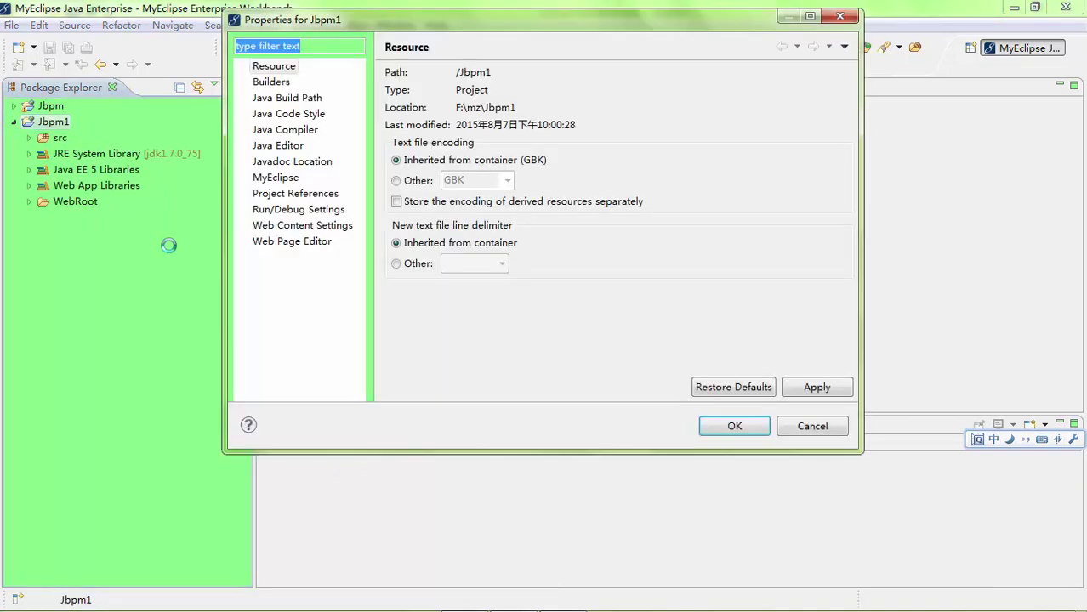
{"action": "left_click", "coordinate": [264, 241]}
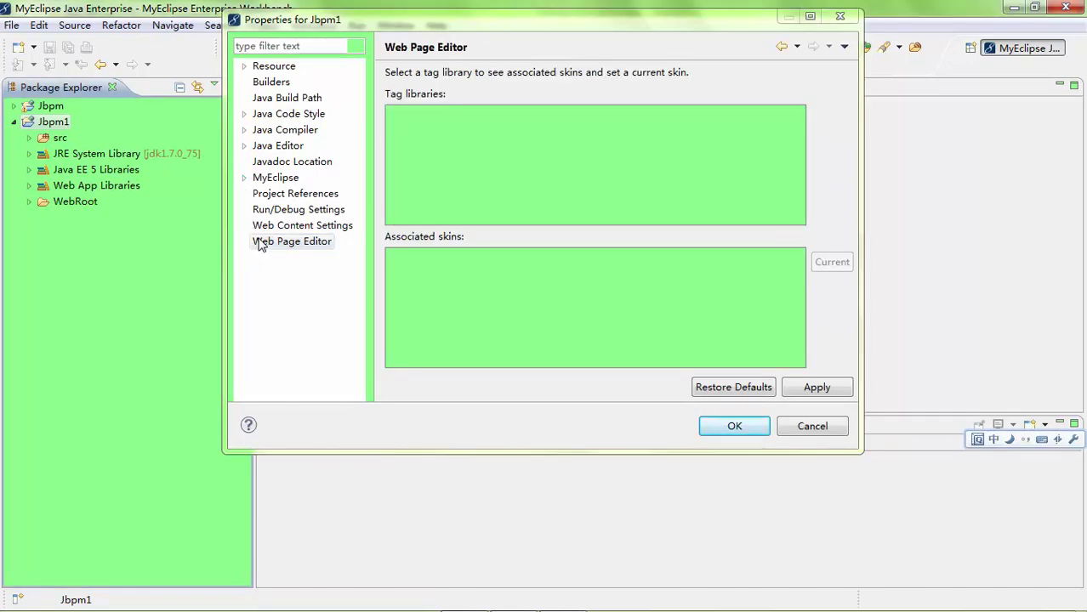
{"action": "left_click", "coordinate": [274, 226]}
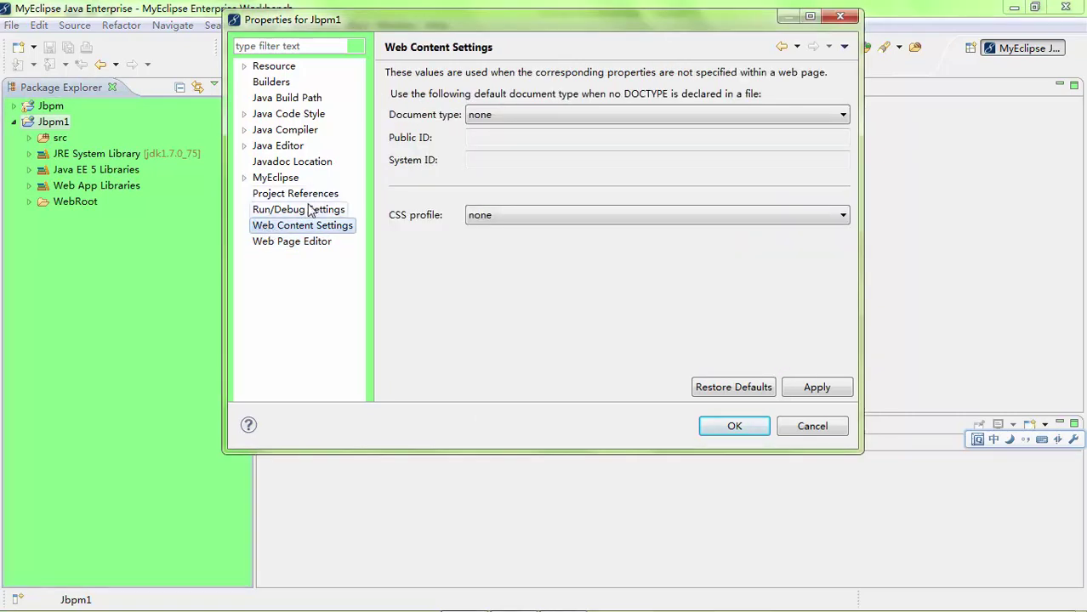
{"action": "left_click", "coordinate": [310, 211]}
{"action": "left_click", "coordinate": [294, 195]}
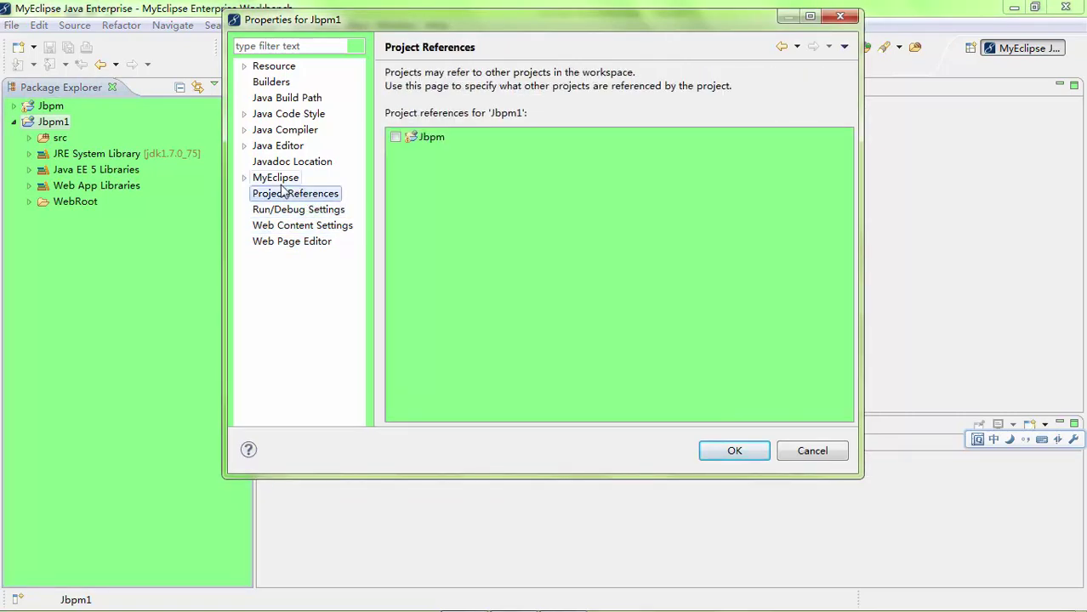
{"action": "left_click", "coordinate": [279, 178]}
{"action": "left_click", "coordinate": [245, 178]}
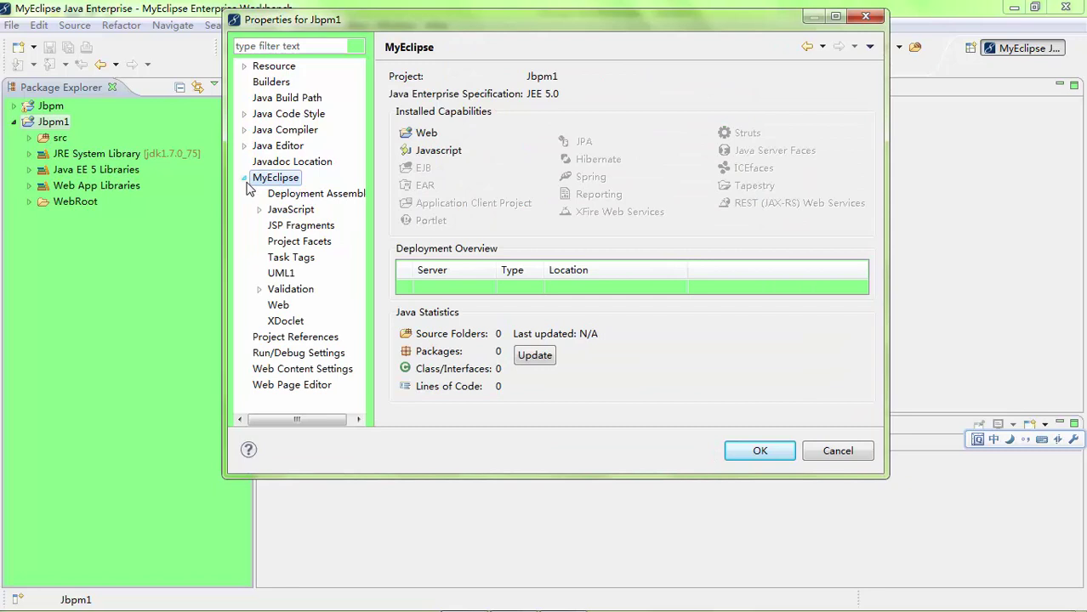
{"action": "left_click", "coordinate": [278, 304]}
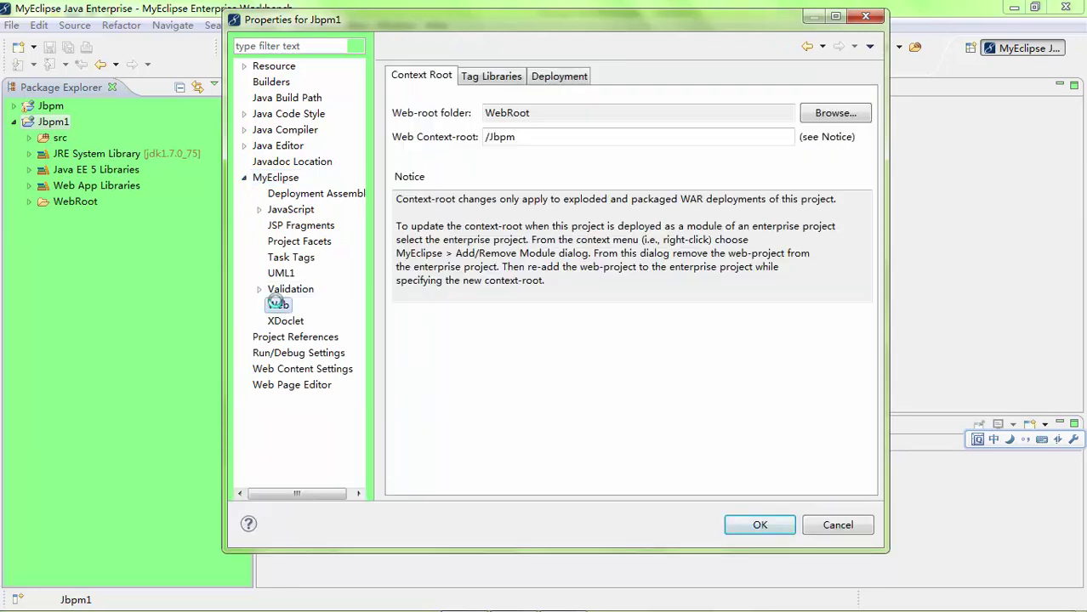
Set the Web Context-root of Jbpm1 to /Jbpm1 and carry out the context root refactoring.
{"action": "left_click", "coordinate": [524, 141]}
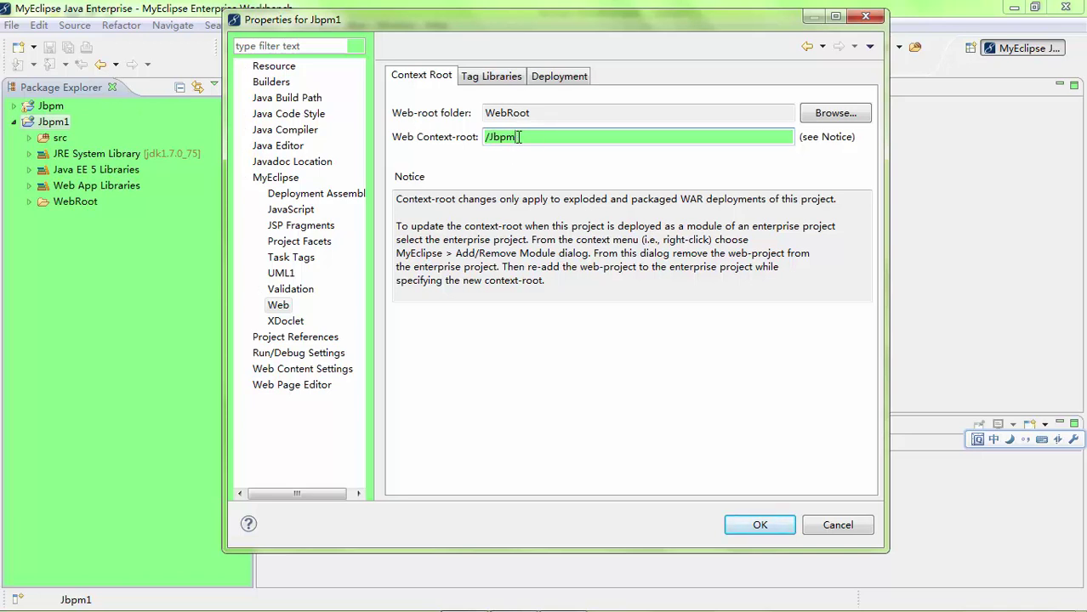
{"action": "left_click", "coordinate": [759, 524]}
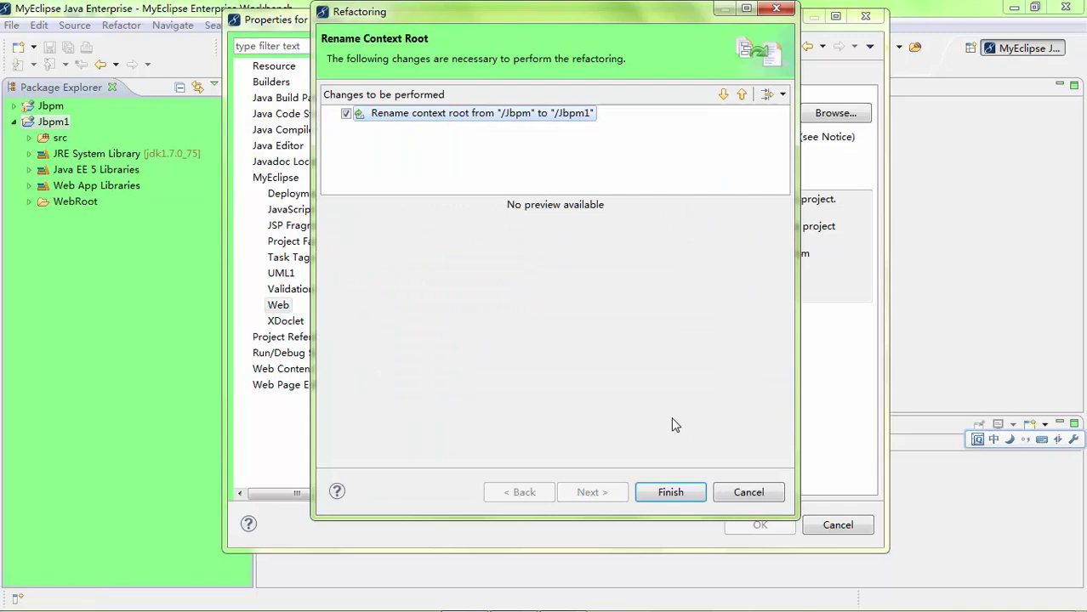
{"action": "left_click", "coordinate": [669, 493]}
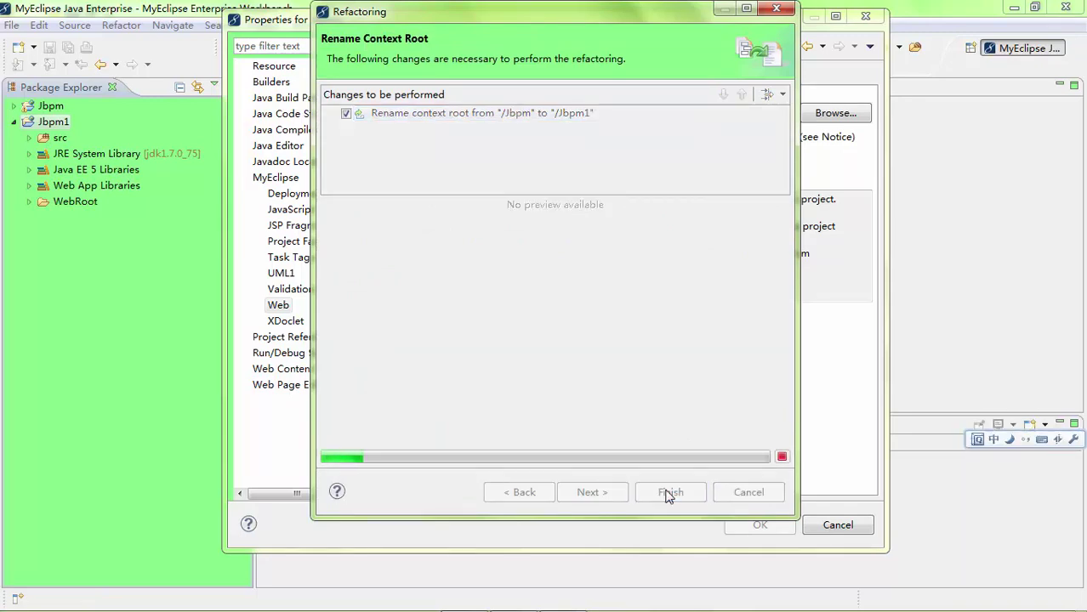
Close the original Jbpm project in the workspace.
{"action": "left_click", "coordinate": [51, 106]}
{"action": "right_click", "coordinate": [53, 105]}
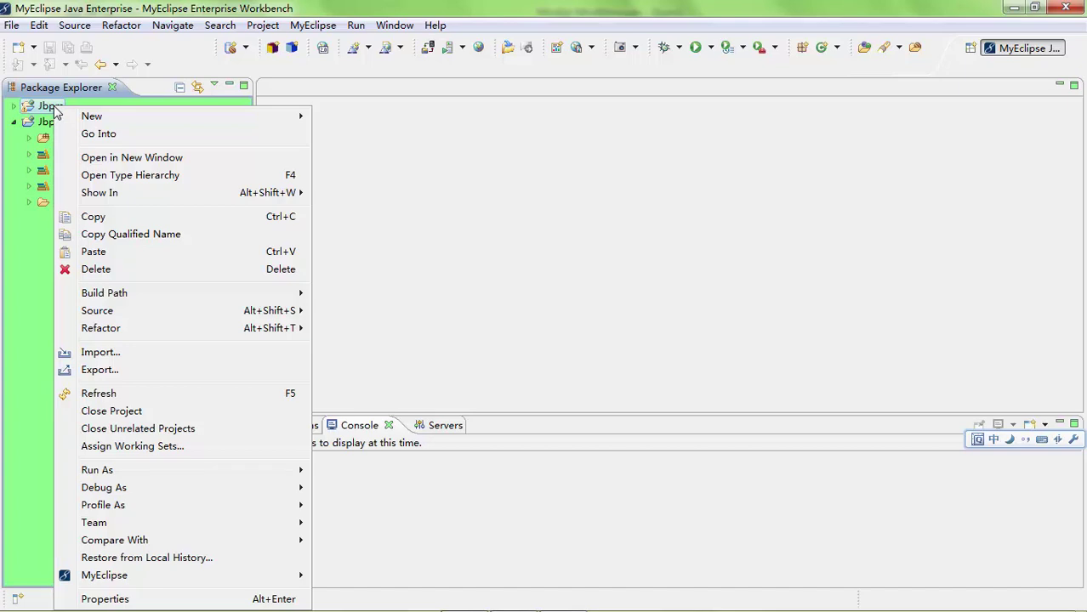
{"action": "left_click", "coordinate": [145, 411]}
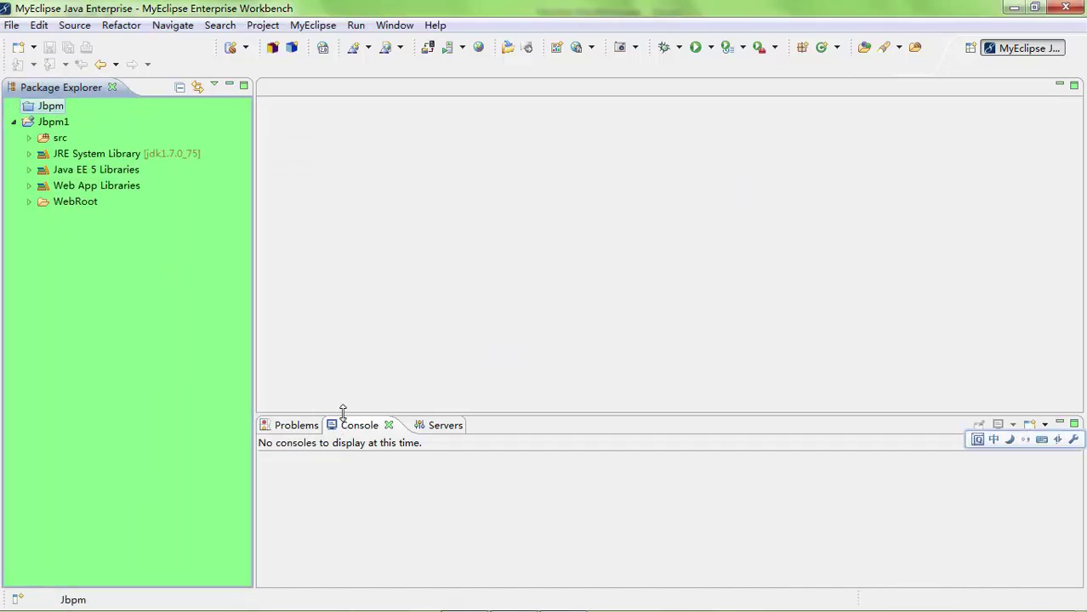
Enlarge the area below the editor and show the server list with Tomcat 7.x selected.
{"action": "left_click_drag", "start_coordinate": [343, 412], "coordinate": [336, 358]}
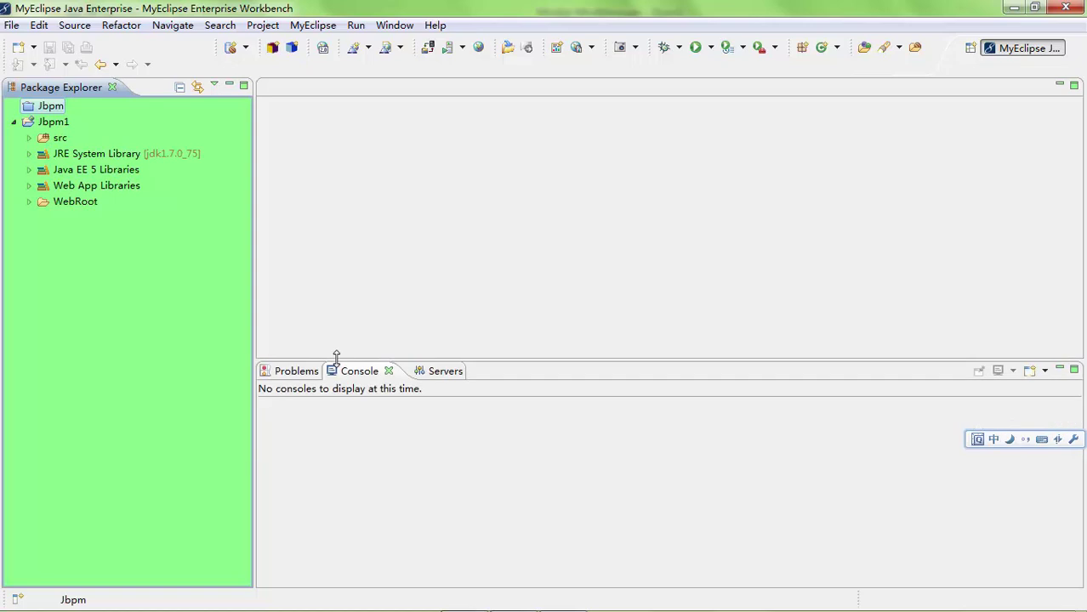
{"action": "left_click", "coordinate": [446, 373]}
{"action": "left_click", "coordinate": [290, 446]}
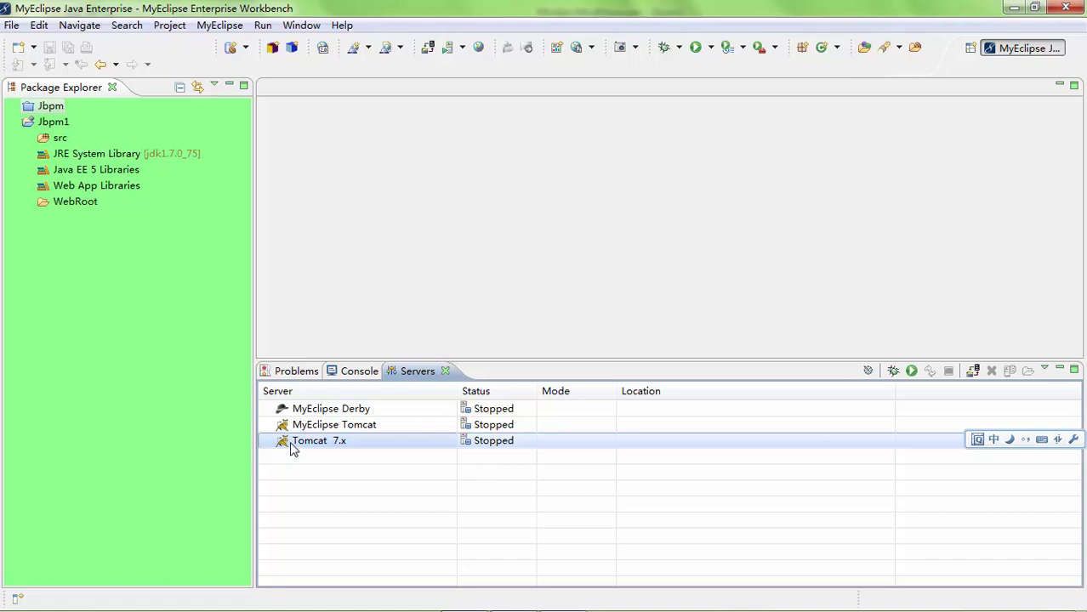
Create a new Java package named com.jbpm.service in the src folder of Jbpm1.
{"action": "left_click", "coordinate": [29, 139]}
{"action": "left_click", "coordinate": [86, 155]}
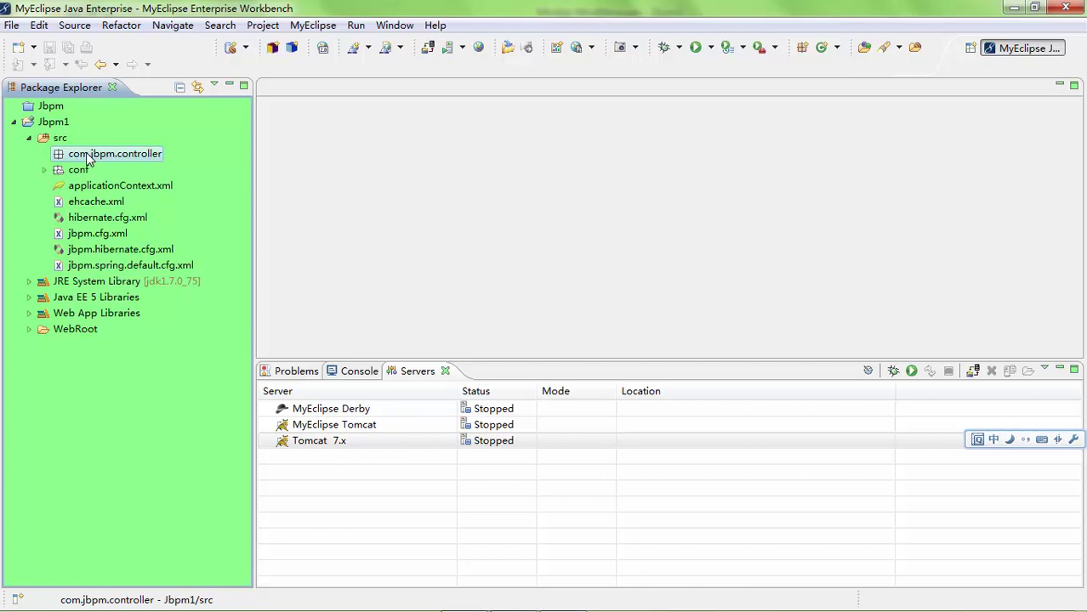
{"action": "right_click", "coordinate": [88, 158]}
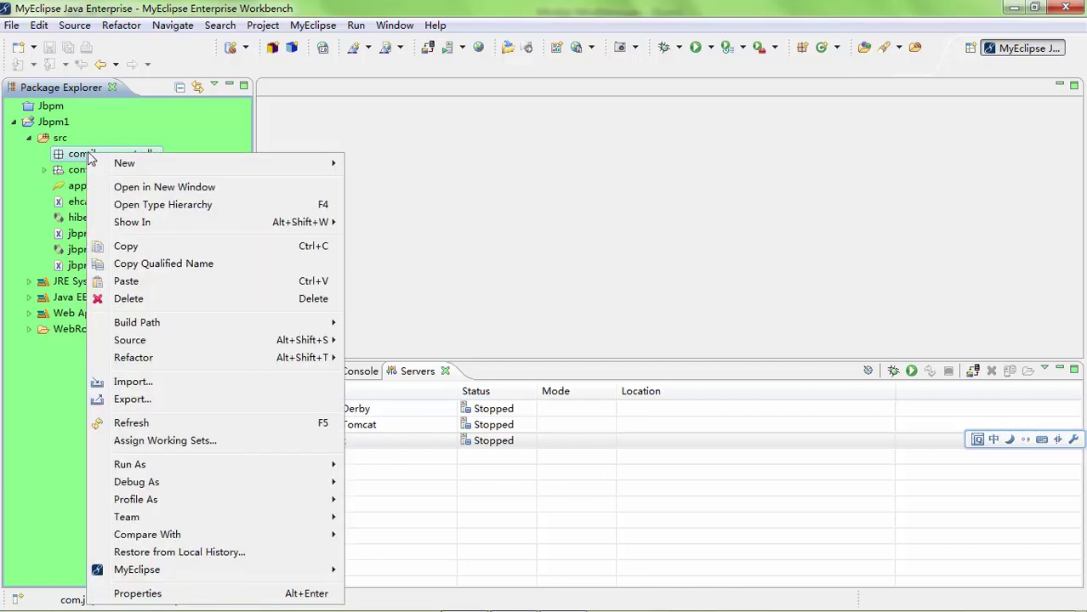
{"action": "mouse_move", "coordinate": [340, 164]}
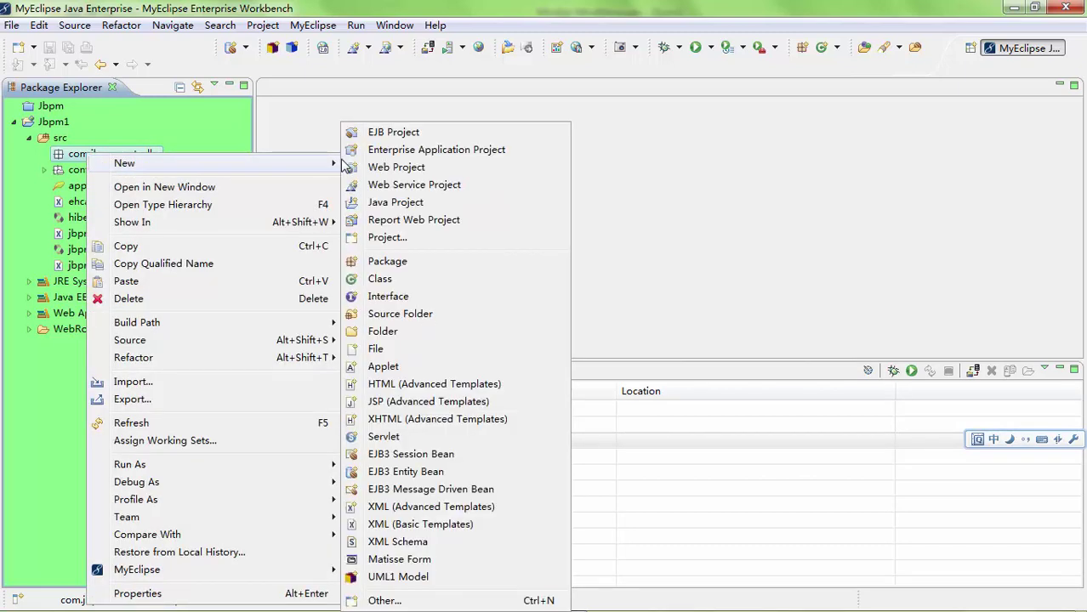
{"action": "left_click", "coordinate": [420, 257]}
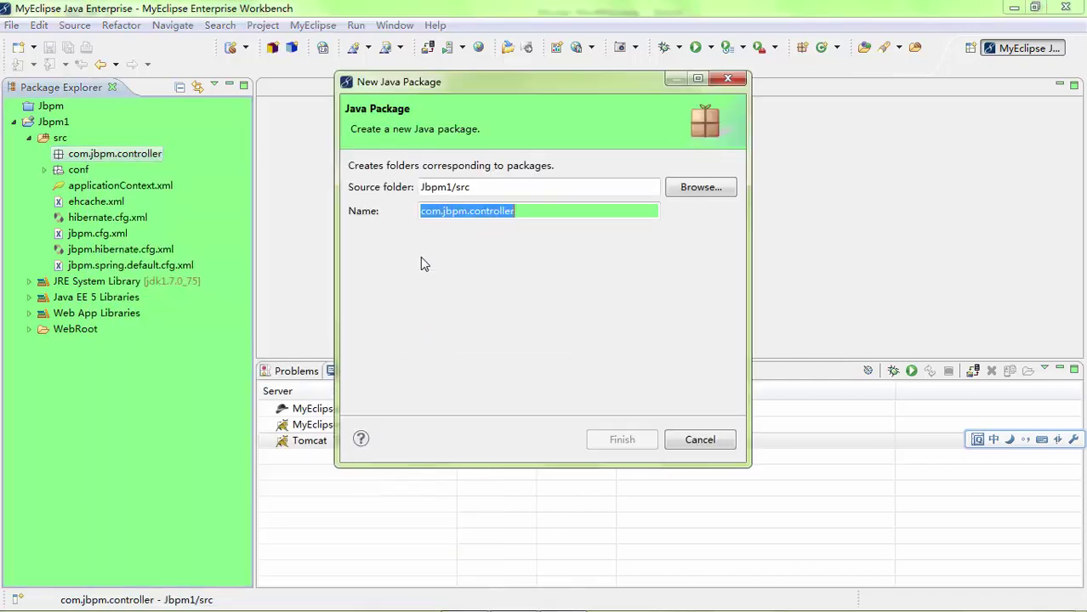
{"action": "left_click", "coordinate": [529, 211]}
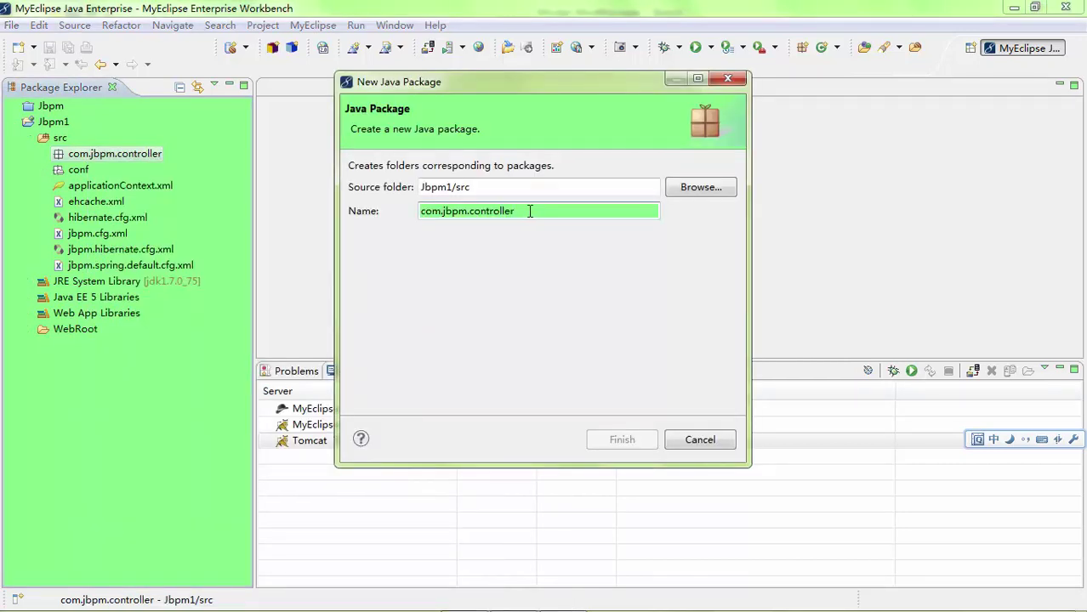
{"action": "key", "text": "BackSpace"}
{"action": "key", "text": "BackSpace"}
{"action": "key", "text": "BackSpace"}
{"action": "key", "text": "BackSpace"}
{"action": "key", "text": "BackSpace"}
{"action": "key", "text": "BackSpace"}
{"action": "key", "text": "BackSpace"}
{"action": "key", "text": "BackSpace"}
{"action": "key", "text": "BackSpace"}
{"action": "key", "text": "BackSpace"}
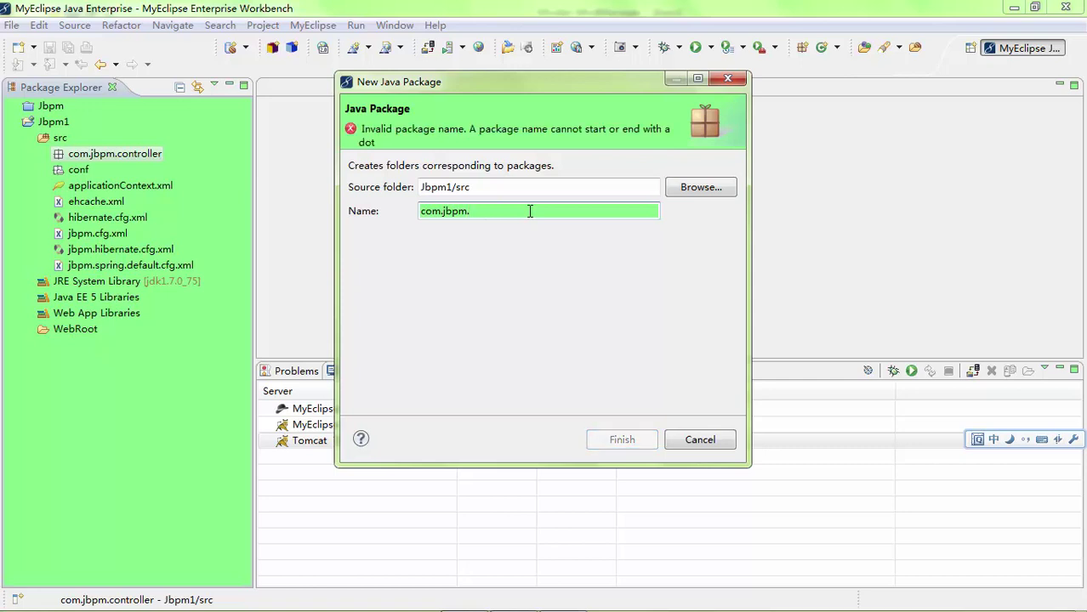
{"action": "type", "text": "serv"}
{"action": "key", "text": "shift"}
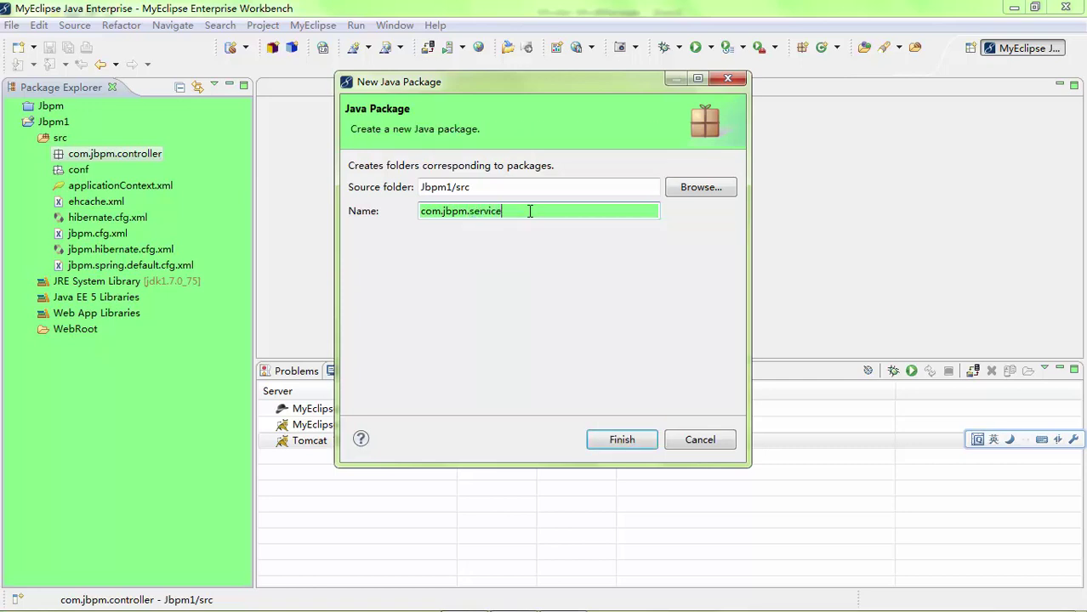
{"action": "key", "text": "Return"}
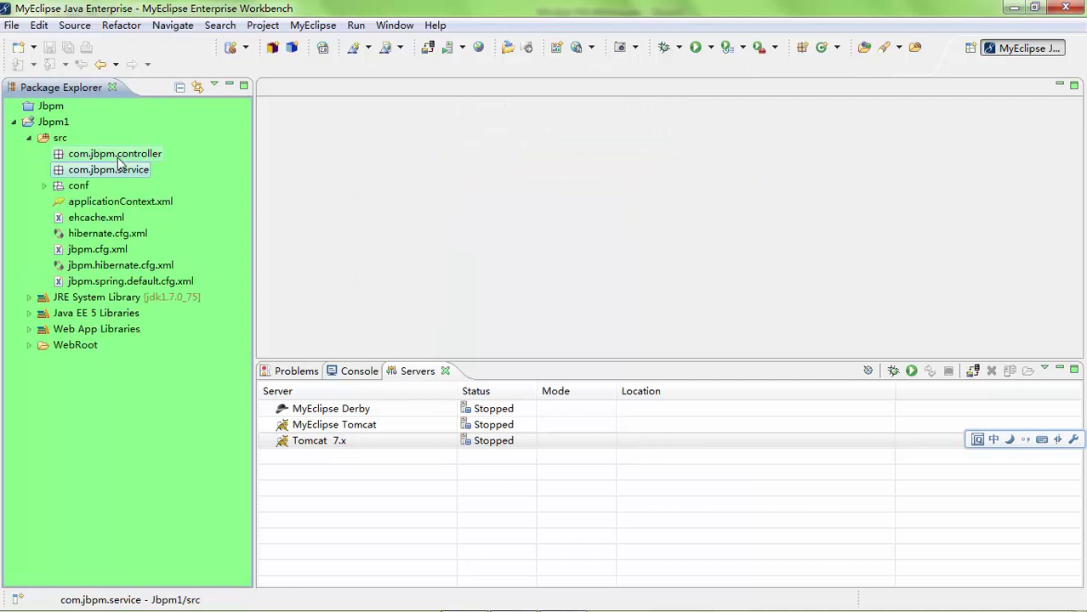
Create a new Java package named com.jbpm.dao in the src folder of Jbpm1.
{"action": "right_click", "coordinate": [118, 159]}
{"action": "mouse_move", "coordinate": [255, 168]}
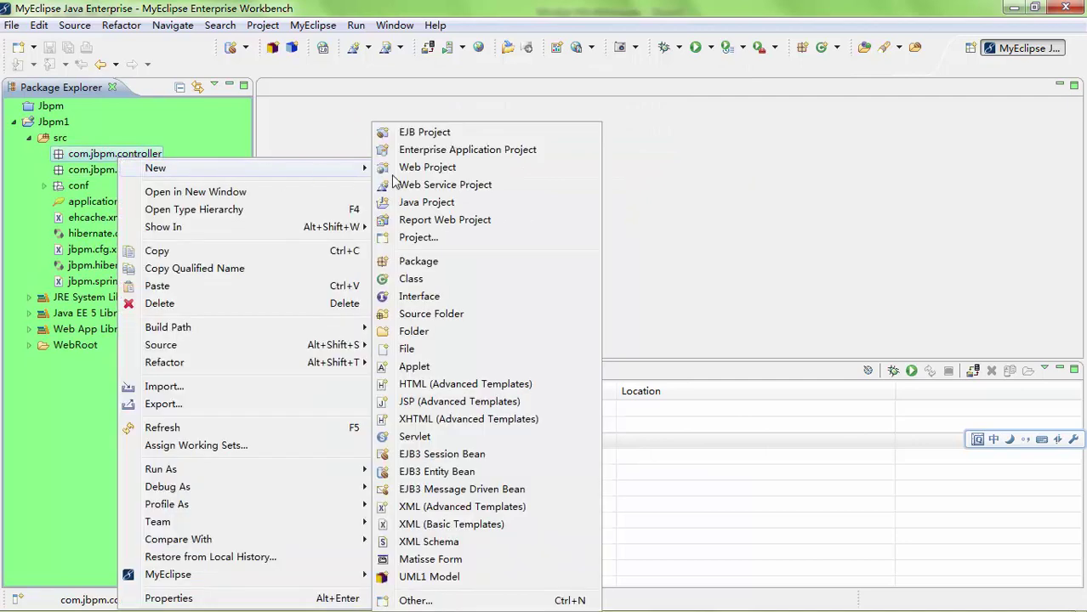
{"action": "left_click", "coordinate": [441, 264]}
{"action": "left_click", "coordinate": [524, 216]}
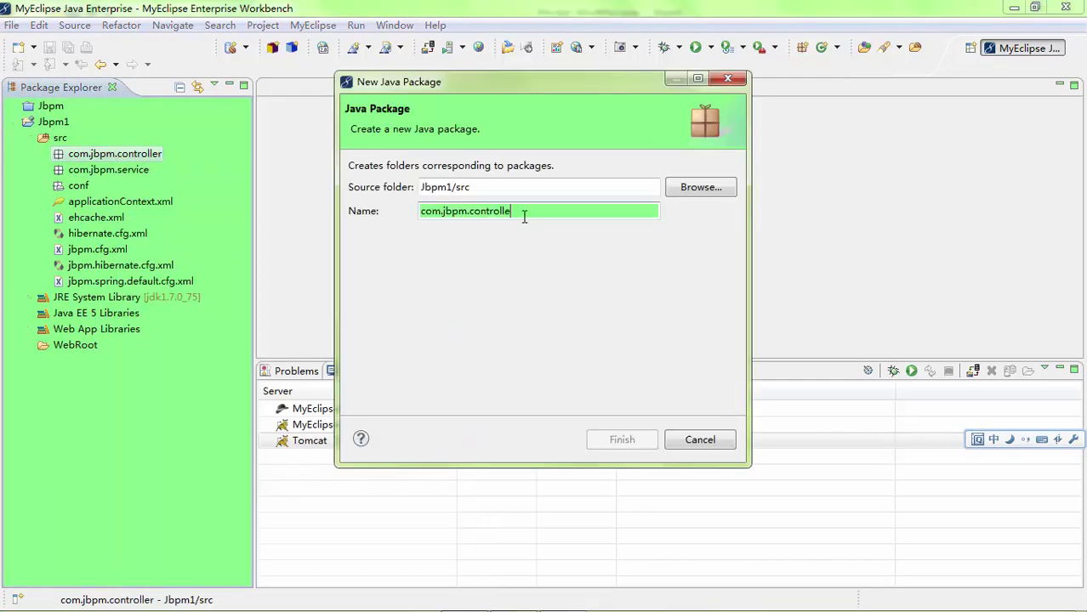
{"action": "key", "text": "BackSpace"}
{"action": "key", "text": "BackSpace"}
{"action": "key", "text": "BackSpace"}
{"action": "key", "text": "BackSpace"}
{"action": "key", "text": "BackSpace"}
{"action": "key", "text": "BackSpace"}
{"action": "key", "text": "BackSpace"}
{"action": "key", "text": "BackSpace"}
{"action": "key", "text": "BackSpace"}
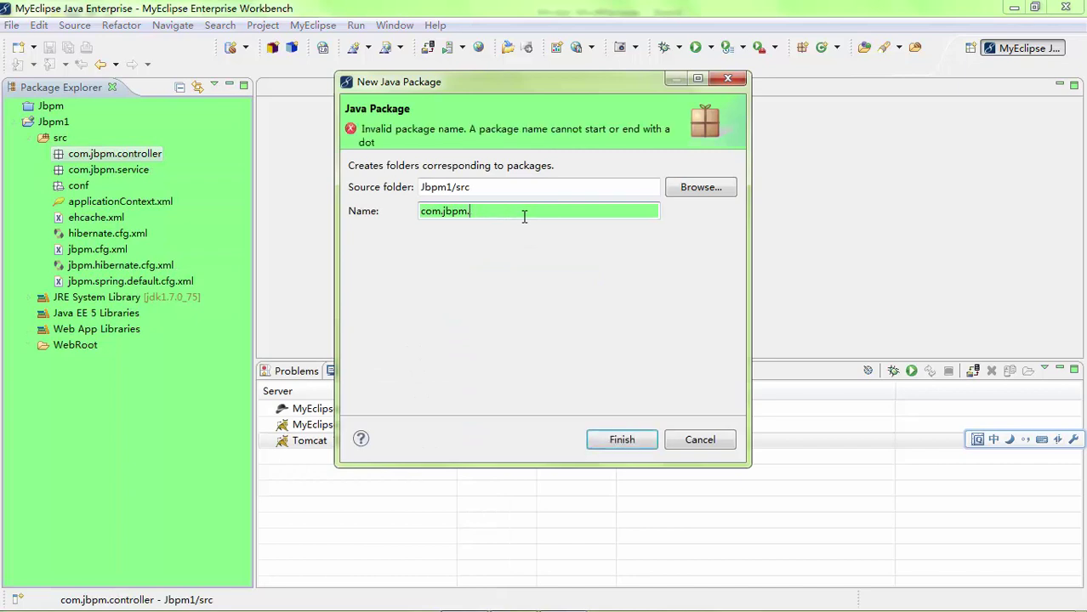
{"action": "type", "text": "dao"}
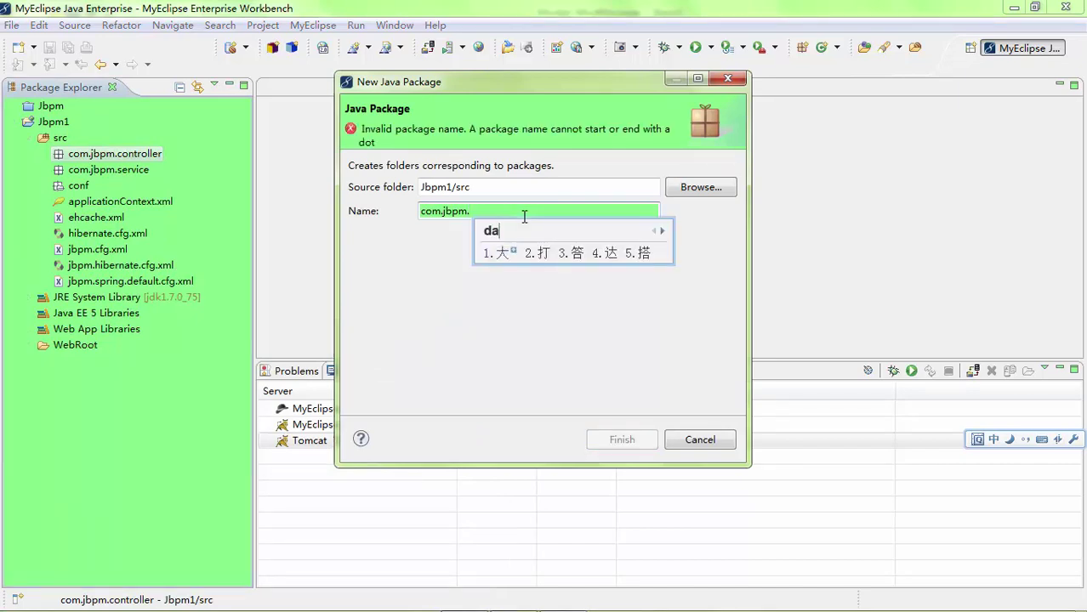
{"action": "key", "text": "Return"}
{"action": "key", "text": "Return"}
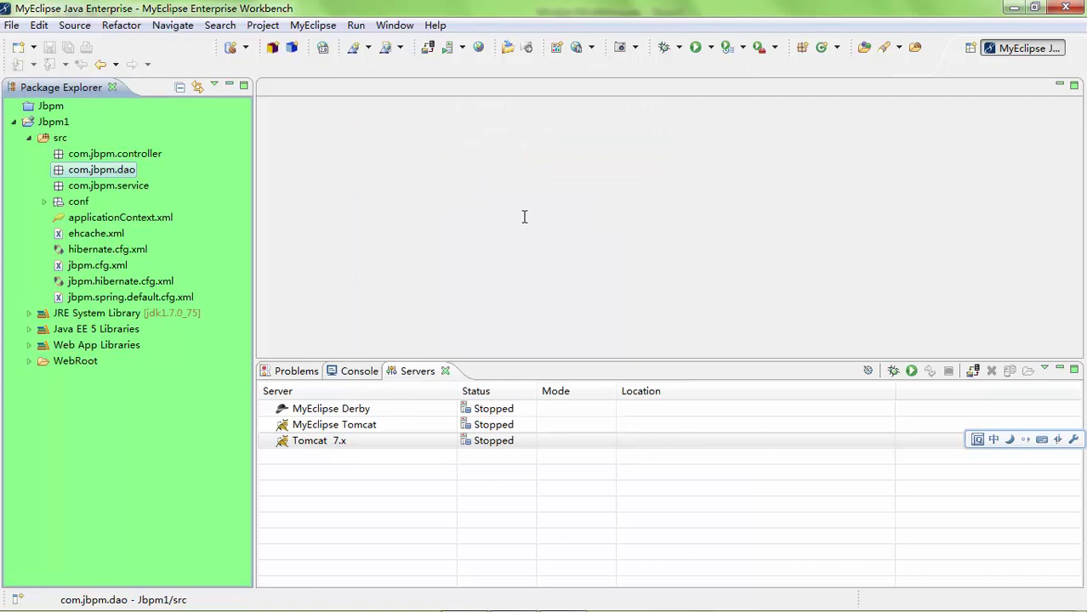
Create a new Java package named com.jbpm.util in the src folder of Jbpm1.
{"action": "right_click", "coordinate": [92, 153]}
{"action": "mouse_move", "coordinate": [194, 164]}
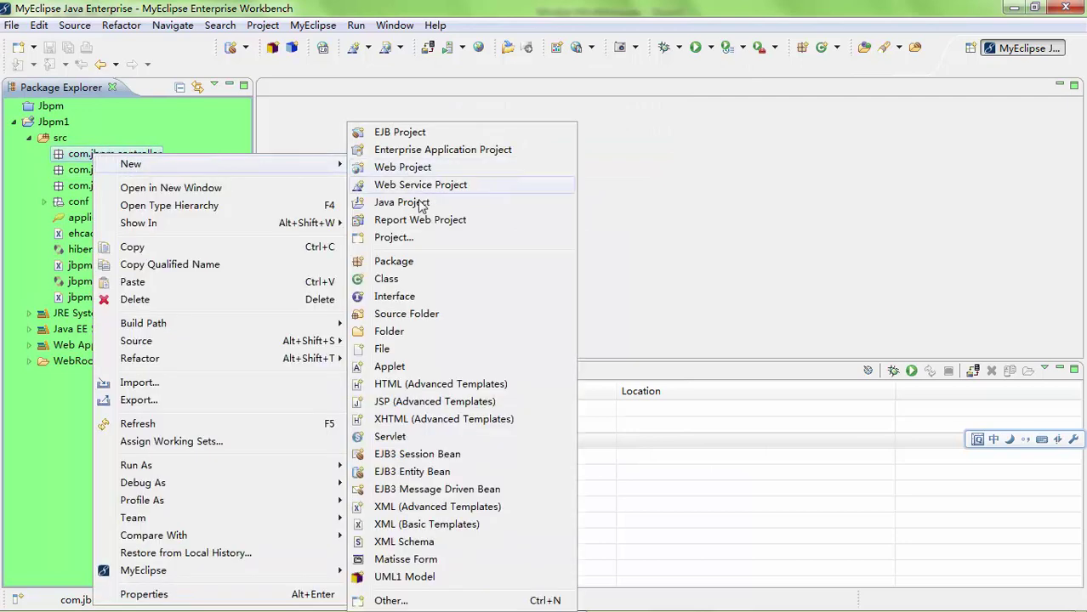
{"action": "left_click", "coordinate": [415, 262]}
{"action": "left_click", "coordinate": [515, 210]}
{"action": "key", "text": "BackSpace"}
{"action": "key", "text": "BackSpace"}
{"action": "key", "text": "BackSpace"}
{"action": "key", "text": "BackSpace"}
{"action": "key", "text": "BackSpace"}
{"action": "key", "text": "BackSpace"}
{"action": "key", "text": "BackSpace"}
{"action": "key", "text": "BackSpace"}
{"action": "key", "text": "BackSpace"}
{"action": "key", "text": "BackSpace"}
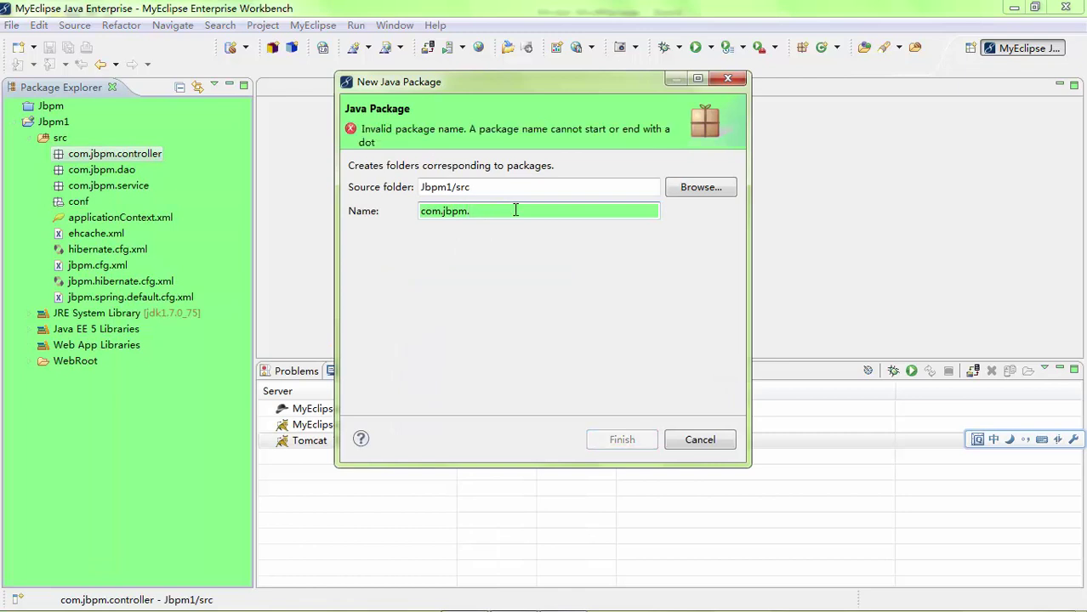
{"action": "type", "text": "util"}
{"action": "key", "text": "Return"}
{"action": "key", "text": "Return"}
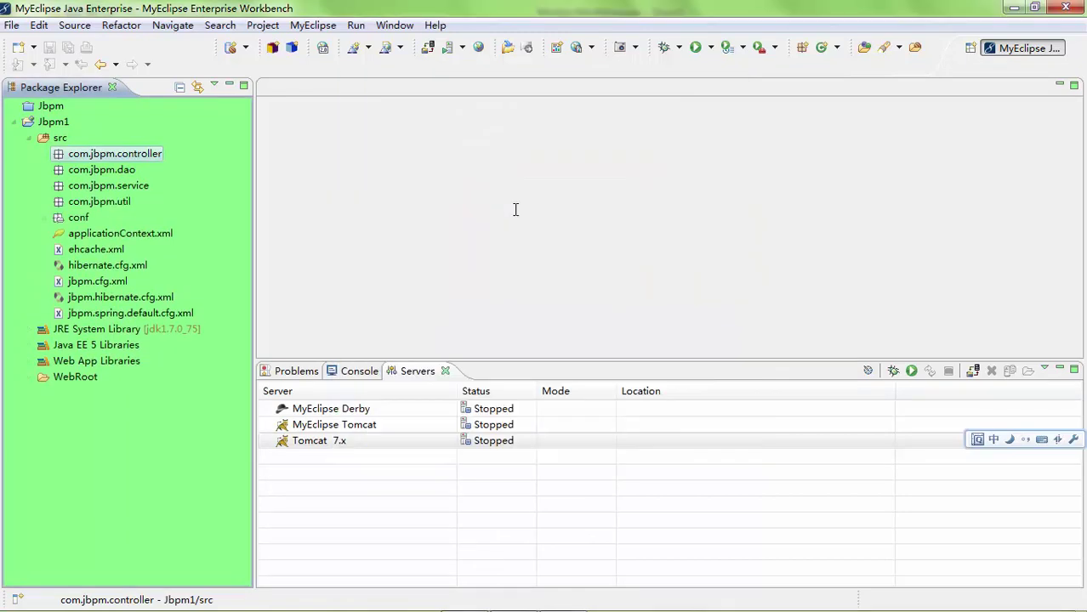
Create a new Java package named com.jbpm.entity in the src folder of Jbpm1.
{"action": "right_click", "coordinate": [112, 153]}
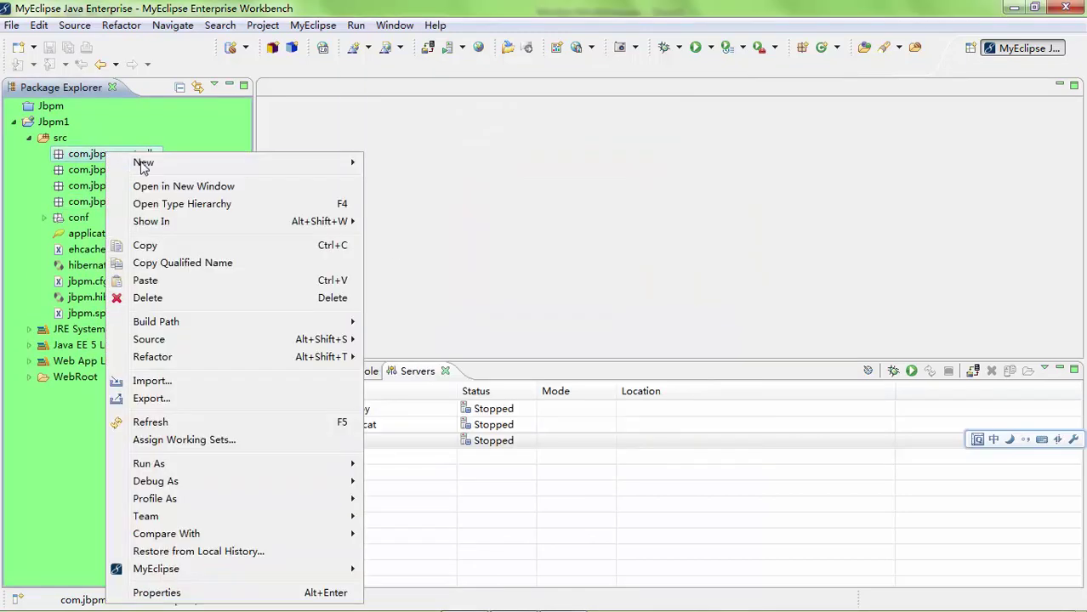
{"action": "mouse_move", "coordinate": [143, 163]}
{"action": "left_click", "coordinate": [400, 263]}
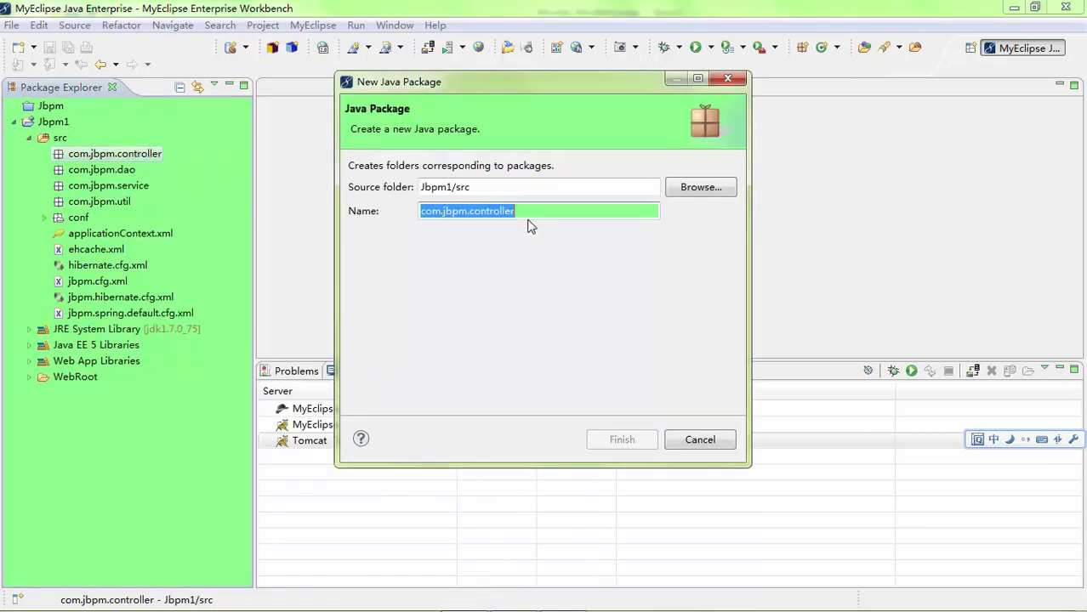
{"action": "left_click", "coordinate": [526, 214]}
{"action": "key", "text": "BackSpace"}
{"action": "key", "text": "BackSpace"}
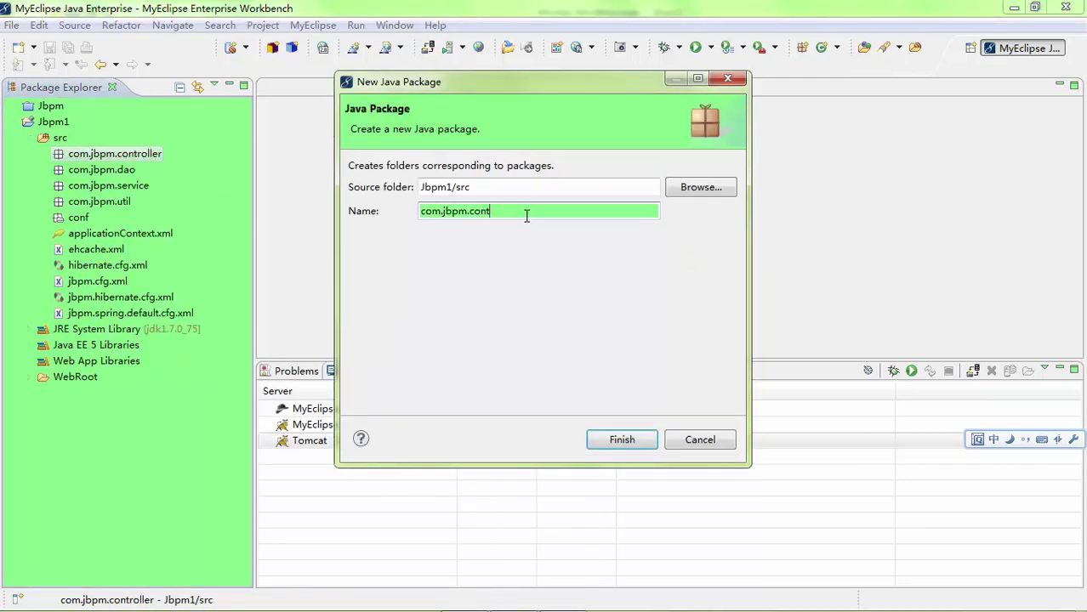
{"action": "key", "text": "BackSpace"}
{"action": "key", "text": "BackSpace"}
{"action": "key", "text": "BackSpace"}
{"action": "key", "text": "BackSpace"}
{"action": "type", "text": "en"}
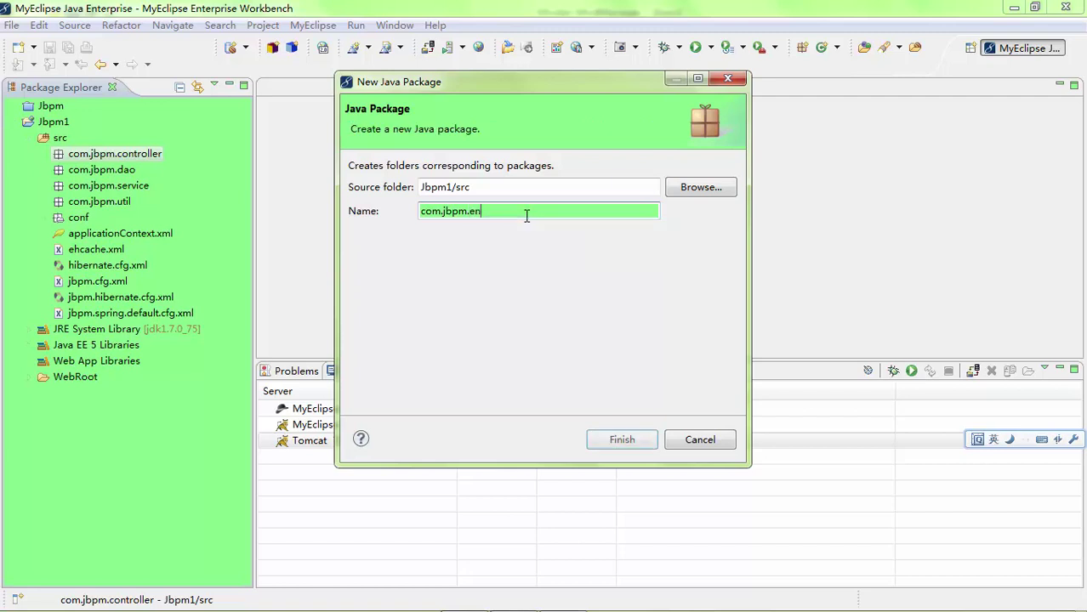
{"action": "type", "text": "tity"}
{"action": "key", "text": "Return"}
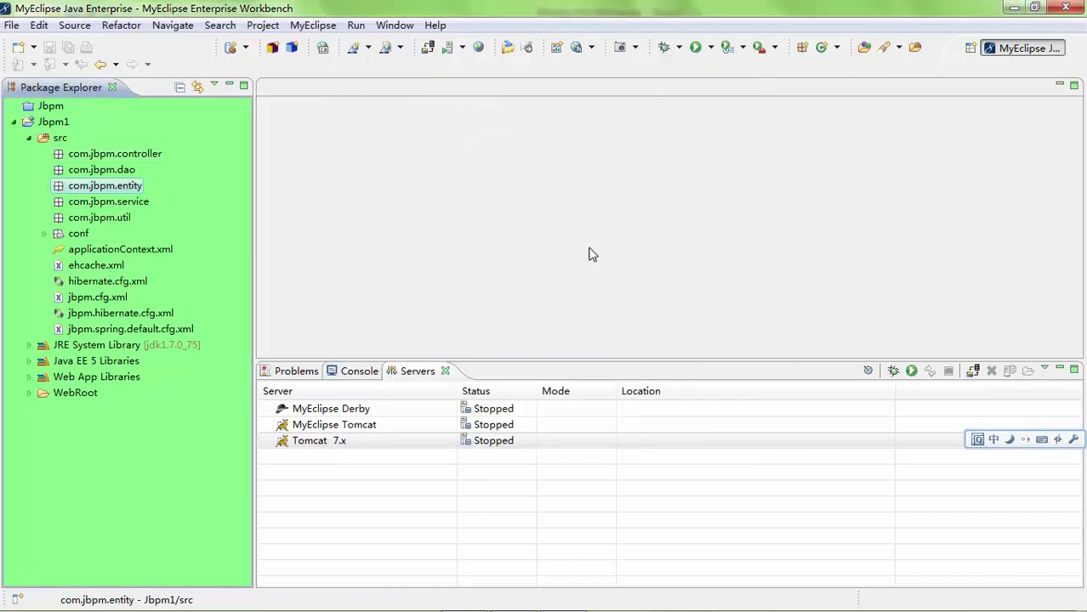
Set the Package Explorer's package presentation to Hierarchical.
{"action": "left_click", "coordinate": [108, 159]}
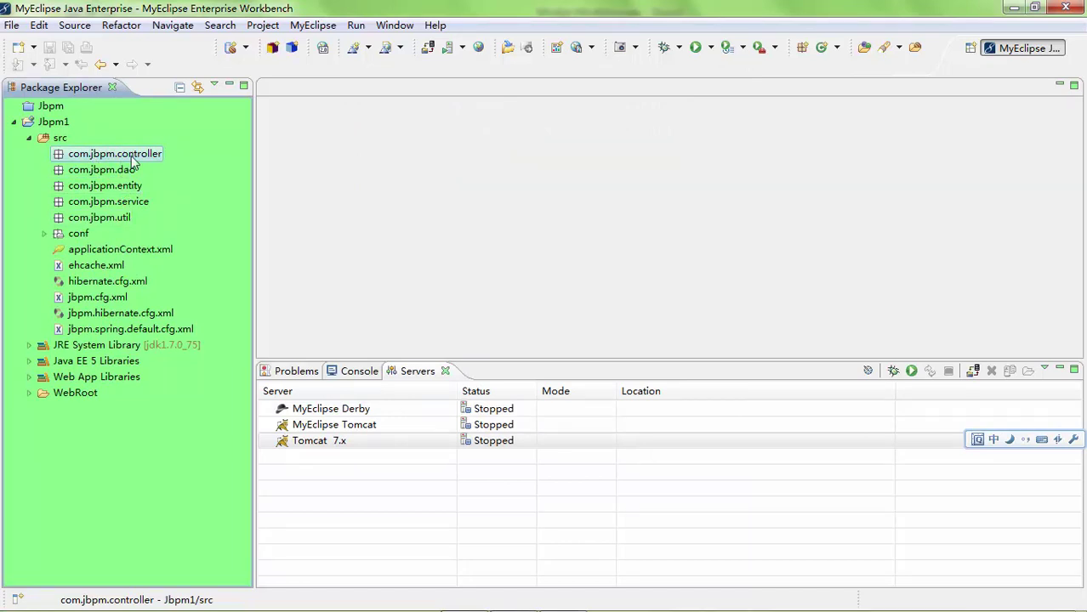
{"action": "left_click", "coordinate": [213, 86]}
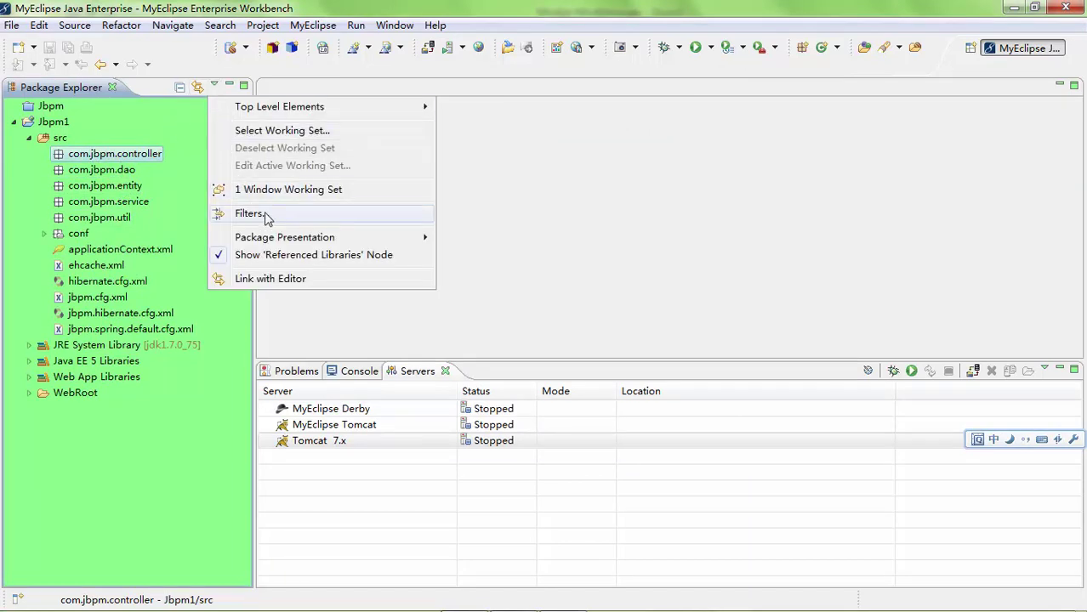
{"action": "mouse_move", "coordinate": [366, 244]}
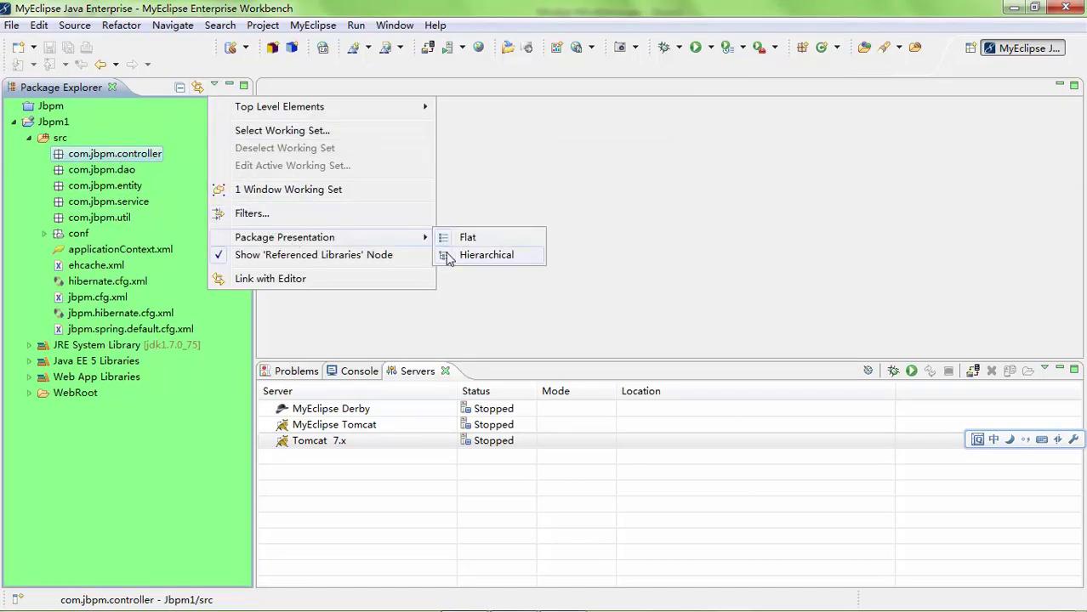
{"action": "left_click", "coordinate": [480, 256]}
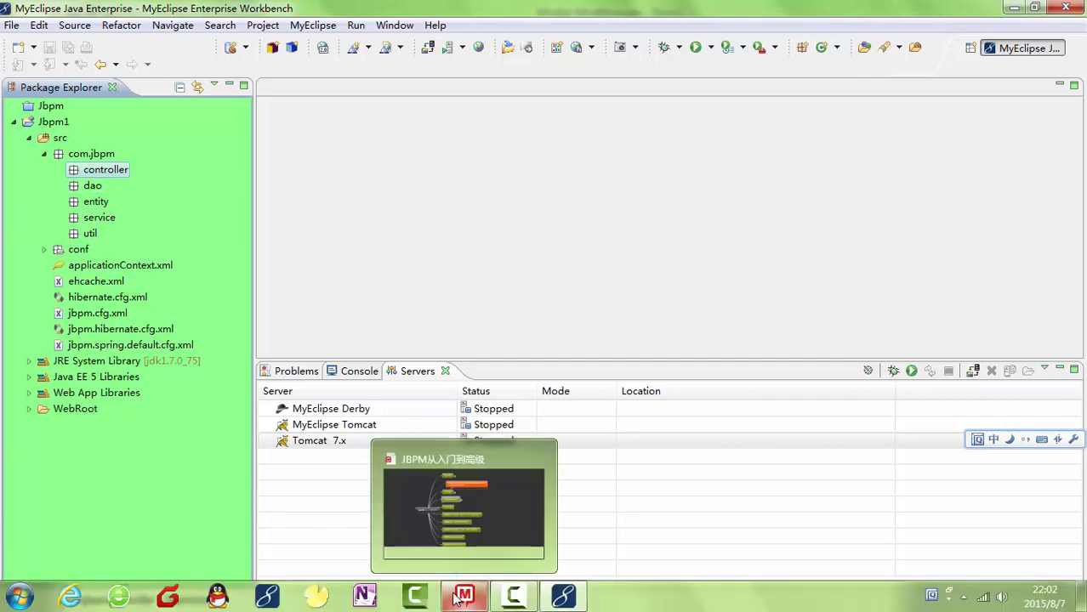
Switch to MindManager, read the topic note of the HelloWorld实例 topic, and return to MyEclipse.
{"action": "left_click", "coordinate": [457, 598]}
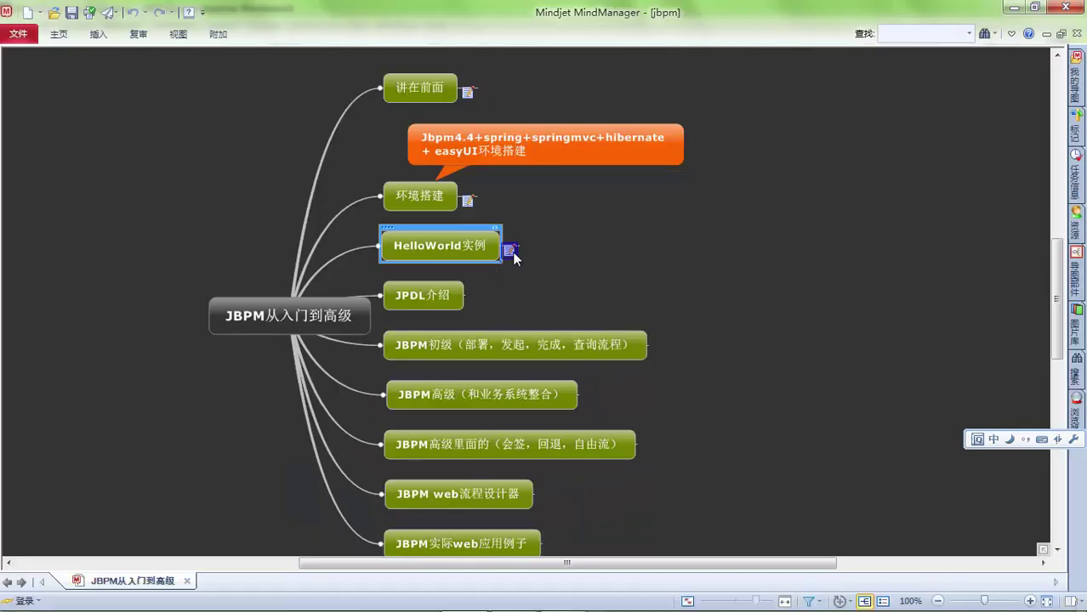
{"action": "left_click", "coordinate": [510, 252]}
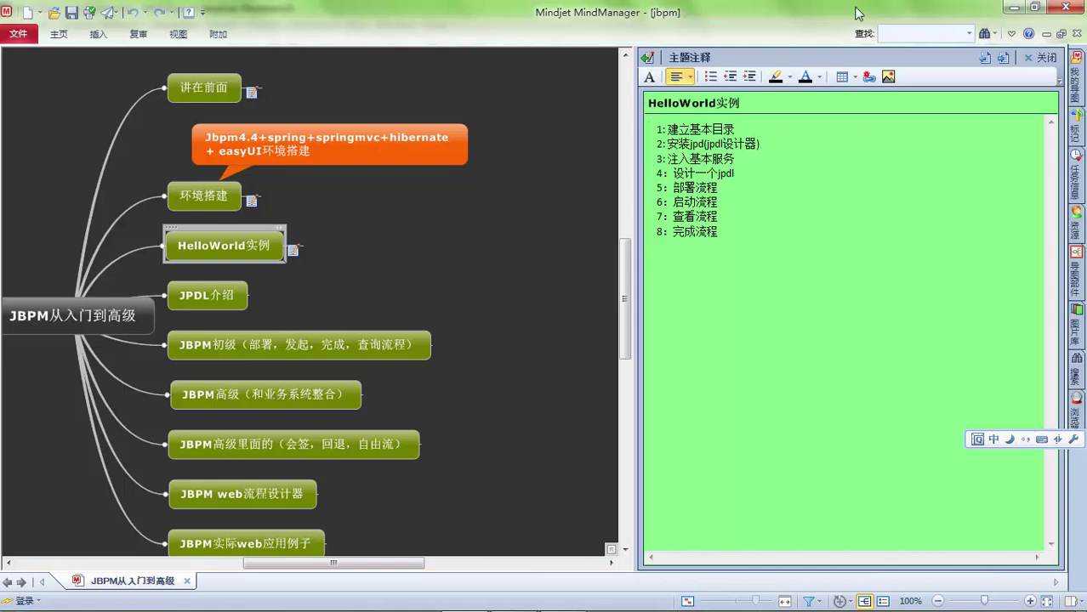
{"action": "left_click", "coordinate": [1010, 9]}
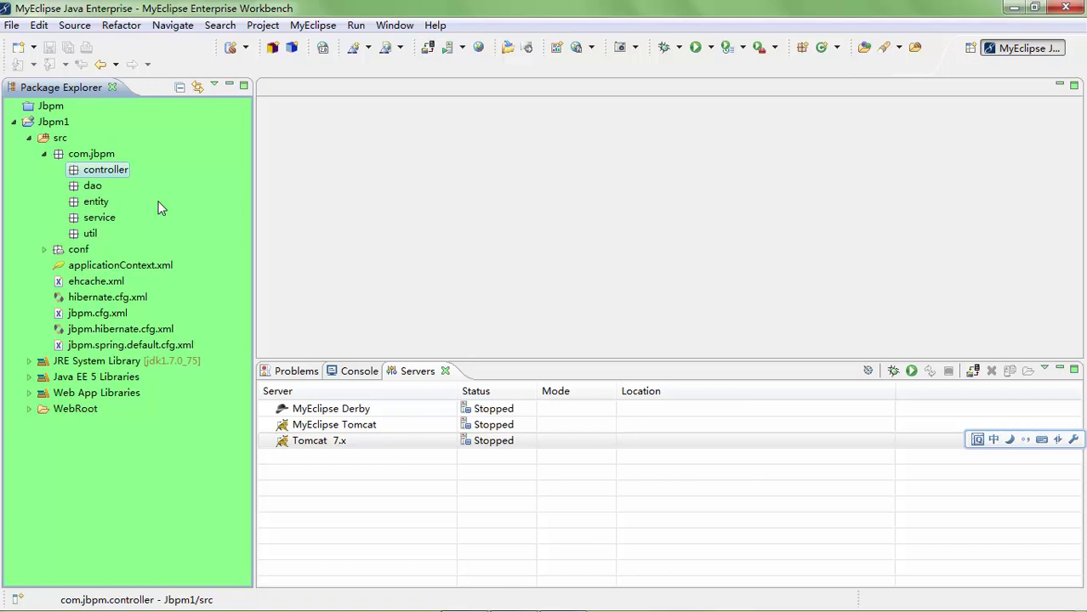
{"action": "left_click", "coordinate": [394, 26]}
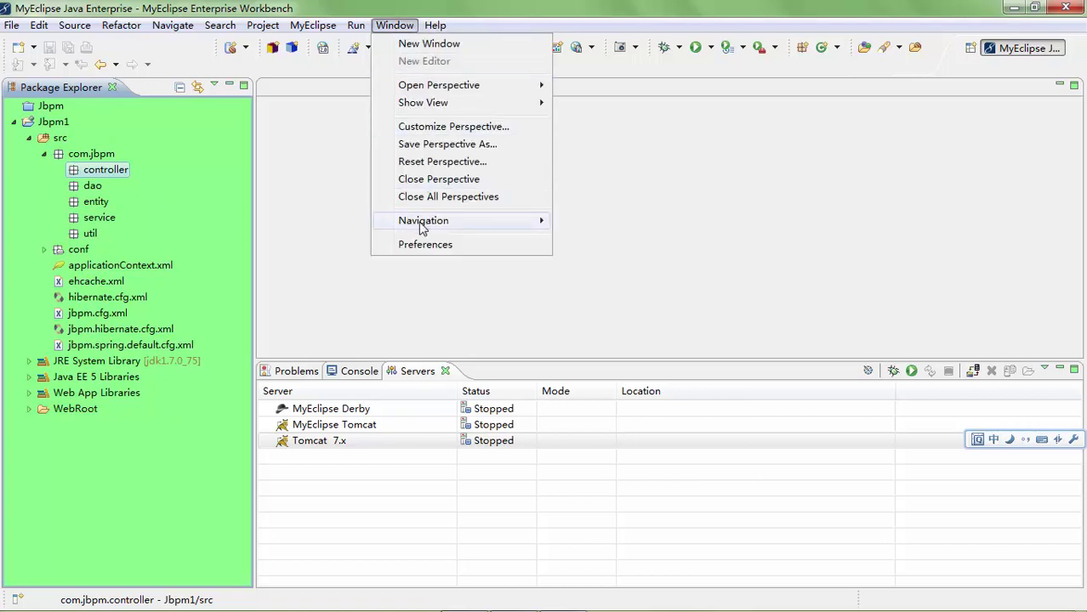
{"action": "mouse_move", "coordinate": [421, 227]}
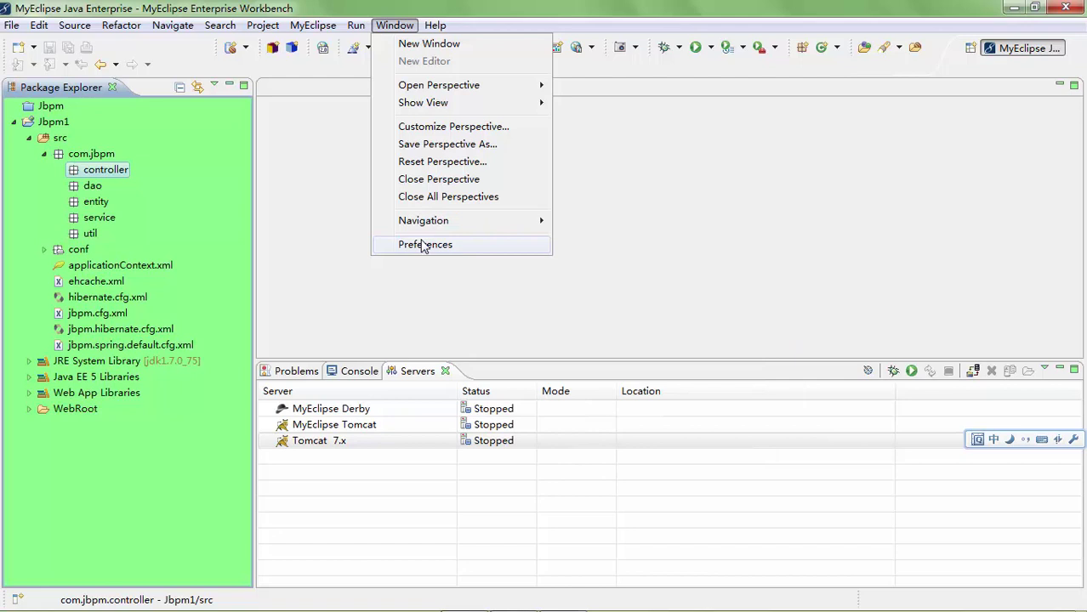
{"action": "left_click", "coordinate": [423, 245]}
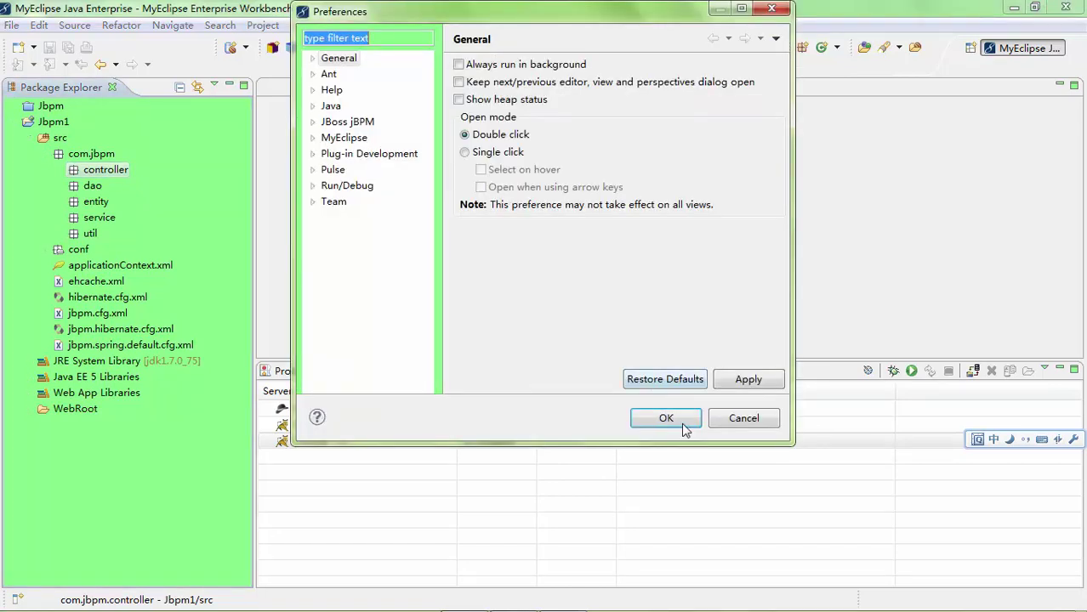
{"action": "left_click", "coordinate": [745, 420]}
Open the MyEclipse Configuration Center.
{"action": "left_click", "coordinate": [434, 25]}
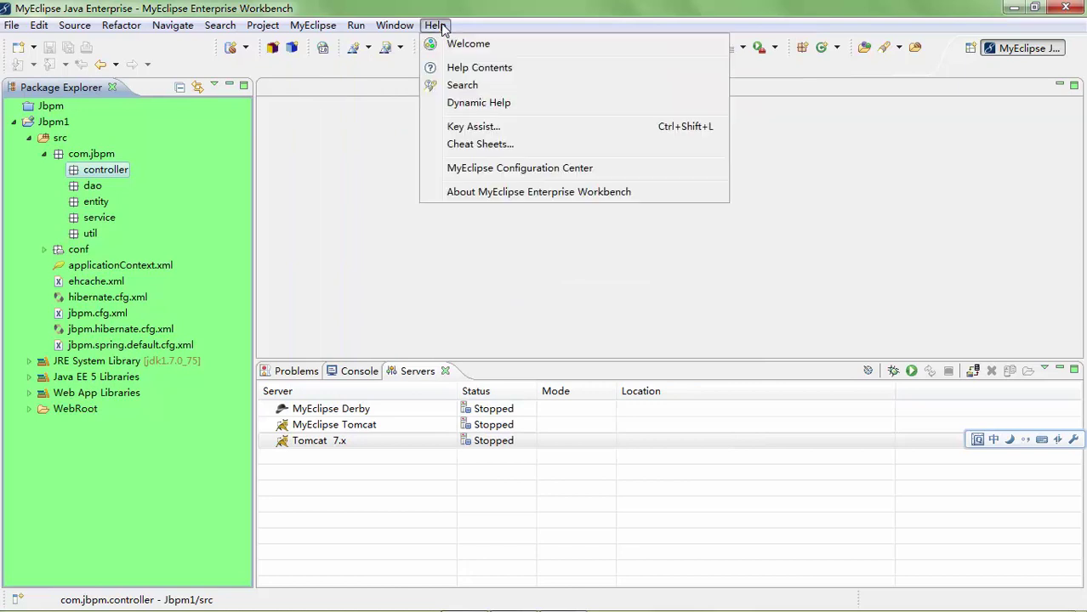
{"action": "left_click", "coordinate": [483, 168]}
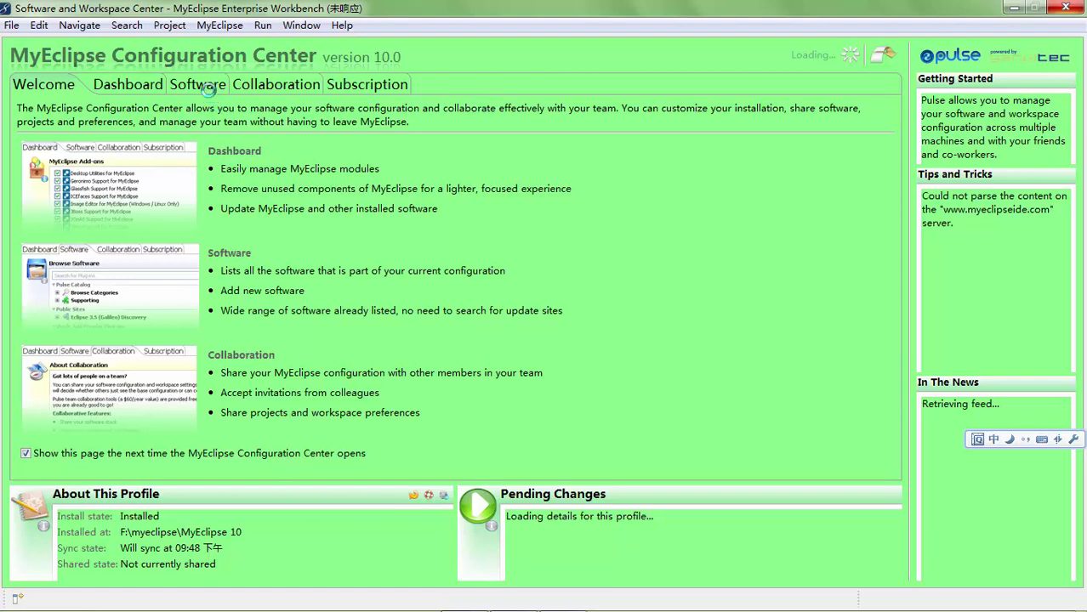
Switch to the file explorer and locate jbpm-gpd-site.zip in the jar\jbpm-4.4\install\src\gpd folder of the 麦子学院 directory, then minimize the folder window.
{"action": "mouse_move", "coordinate": [591, 607]}
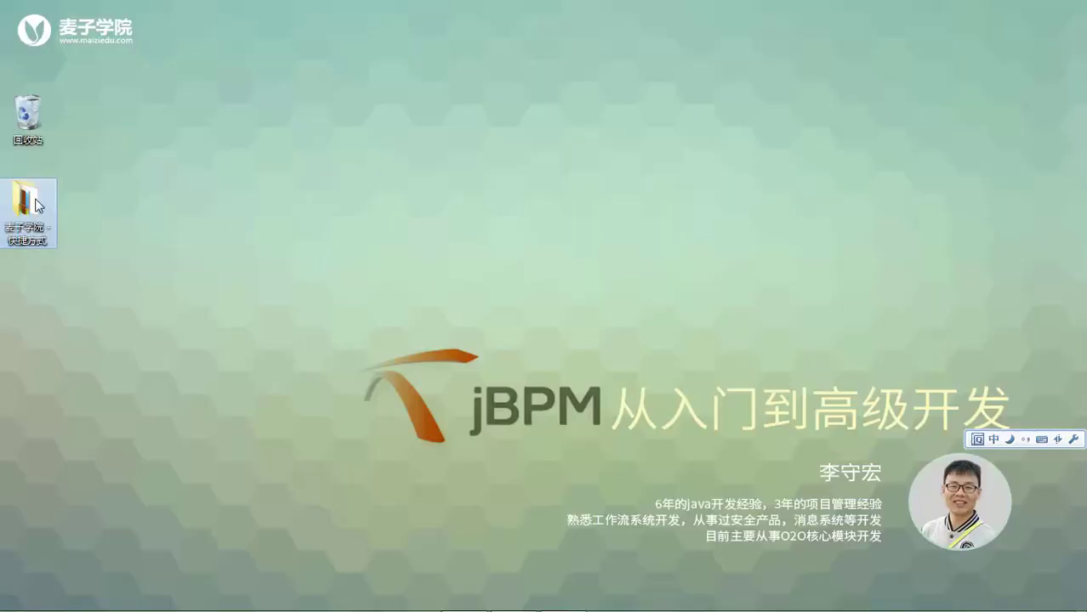
{"action": "double_click", "coordinate": [28, 204]}
{"action": "double_click", "coordinate": [164, 124]}
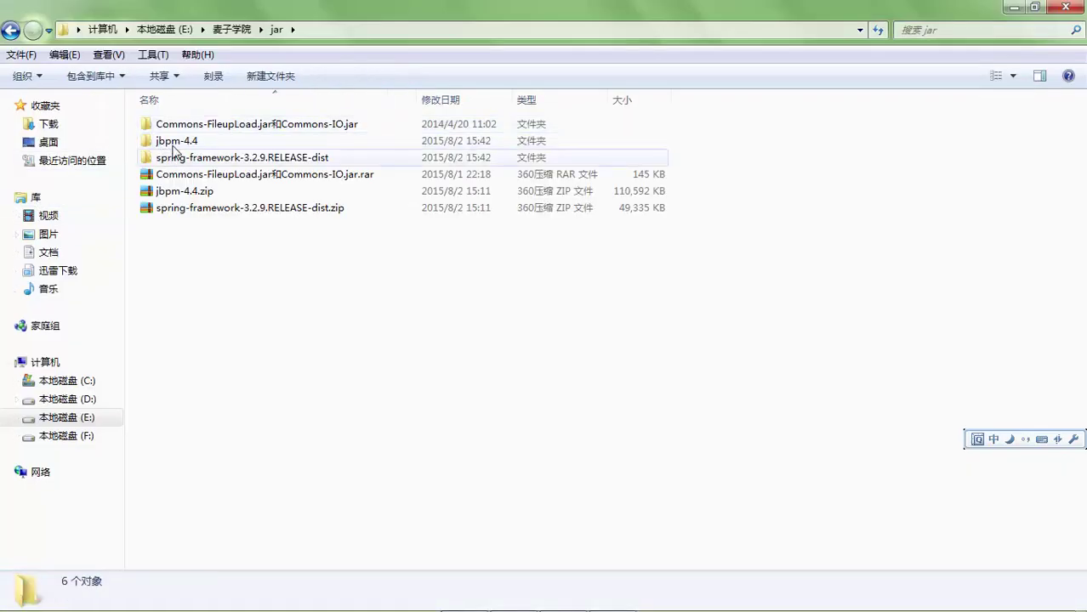
{"action": "double_click", "coordinate": [174, 142]}
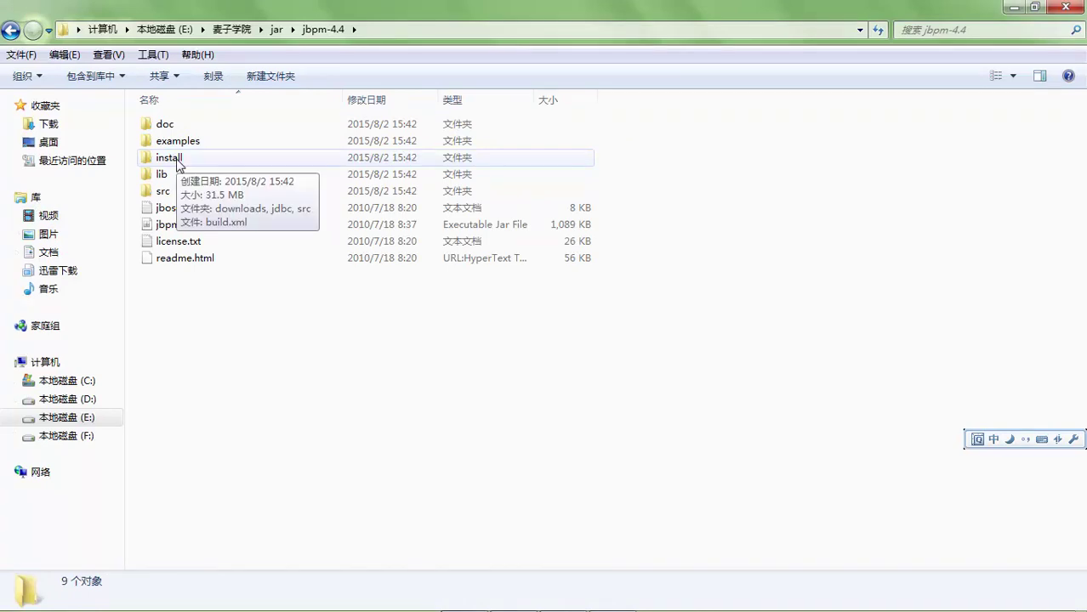
{"action": "double_click", "coordinate": [179, 160]}
{"action": "double_click", "coordinate": [187, 155]}
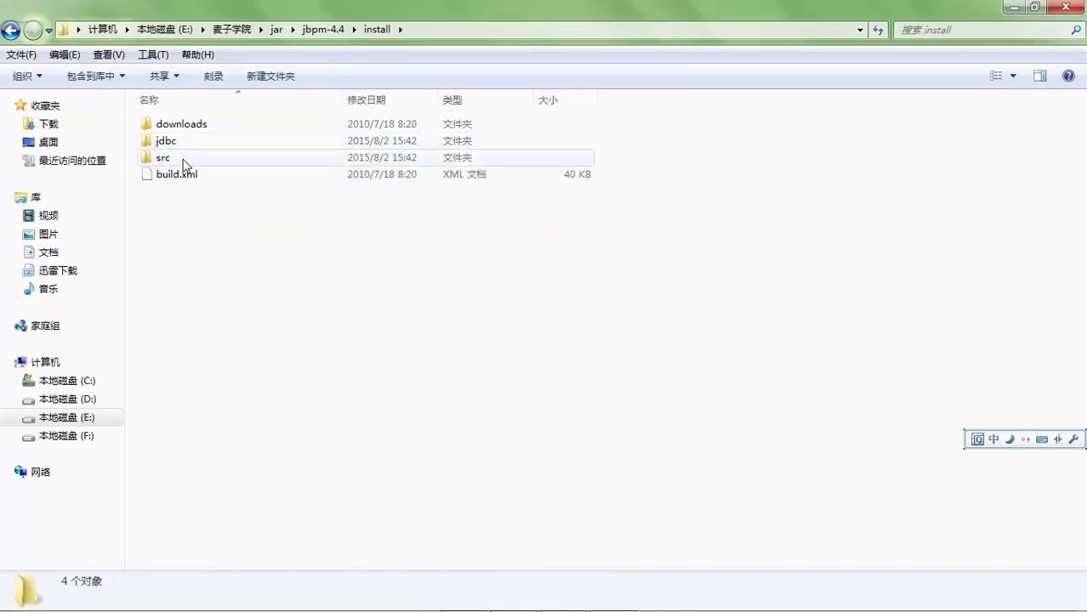
{"action": "double_click", "coordinate": [197, 176]}
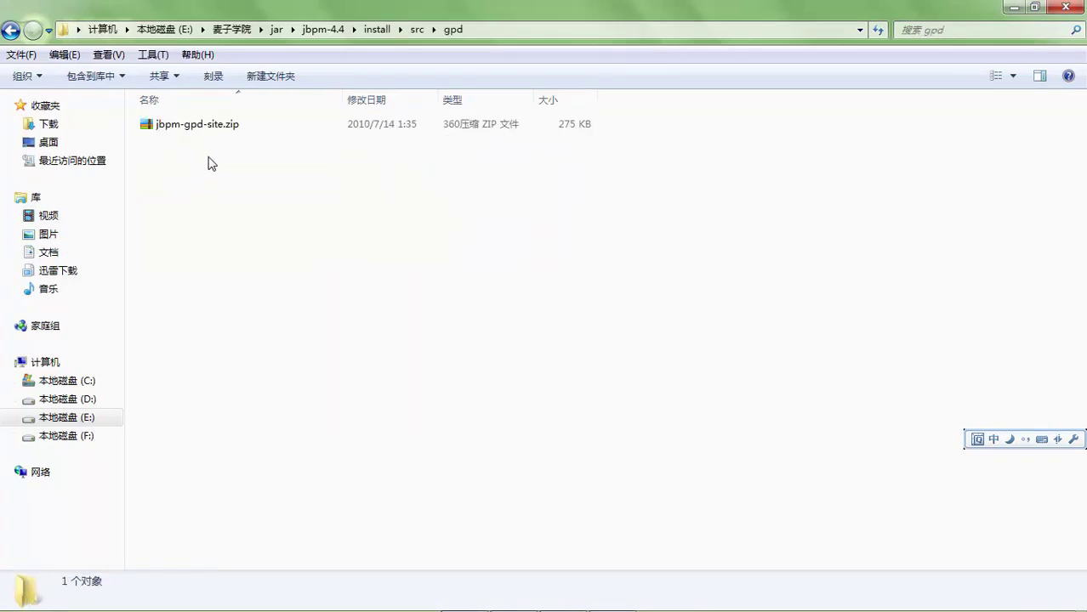
{"action": "left_click", "coordinate": [216, 127]}
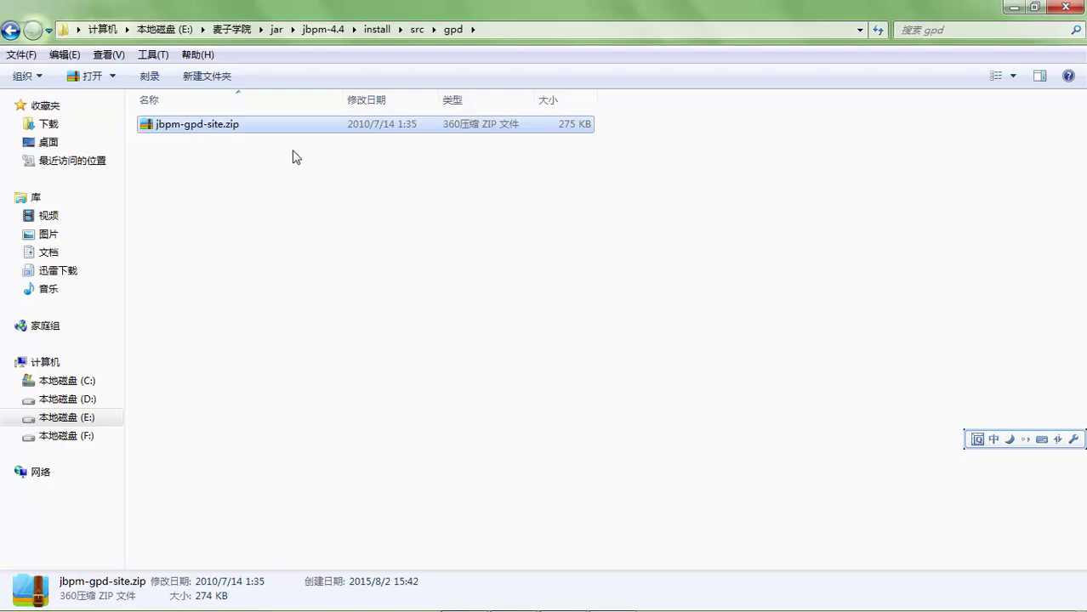
{"action": "left_click", "coordinate": [1013, 8]}
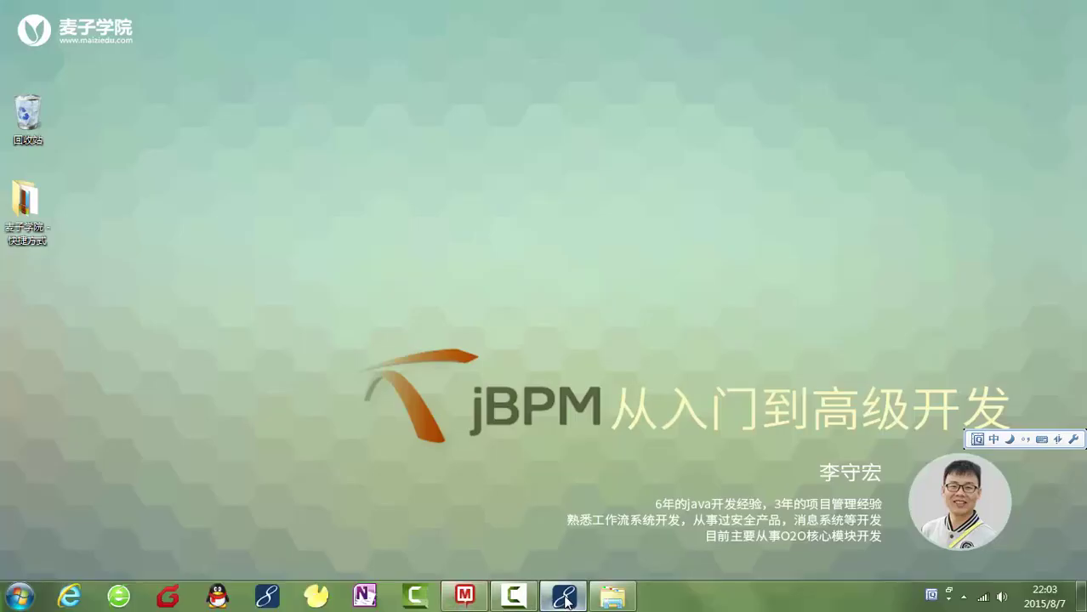
Return to the unresponsive MyEclipse window and force it closed by ending its process.
{"action": "left_click", "coordinate": [513, 598]}
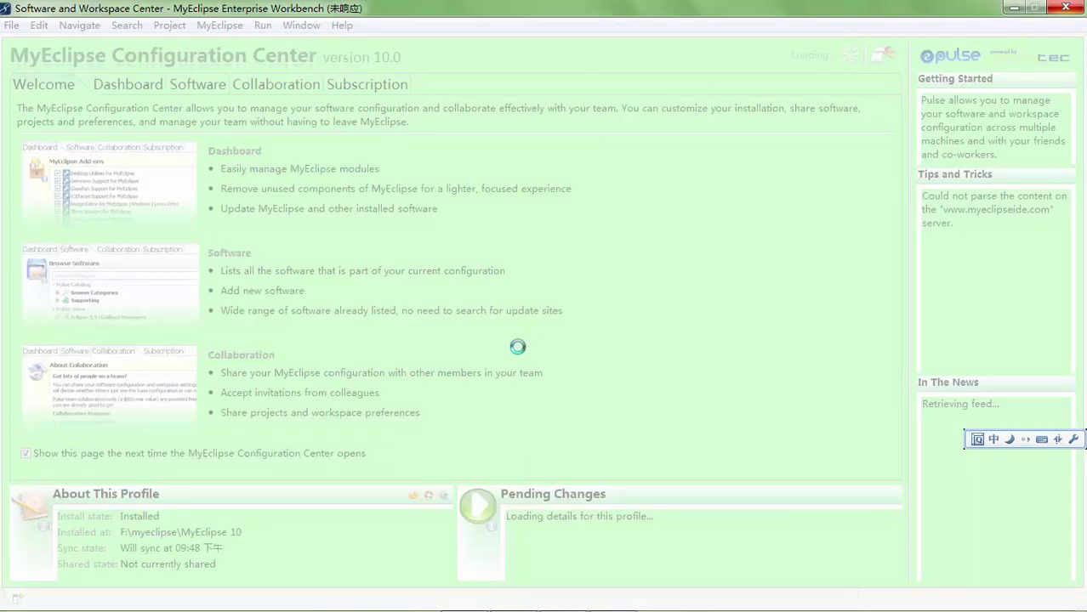
{"action": "mouse_move", "coordinate": [505, 607]}
{"action": "left_click", "coordinate": [448, 284]}
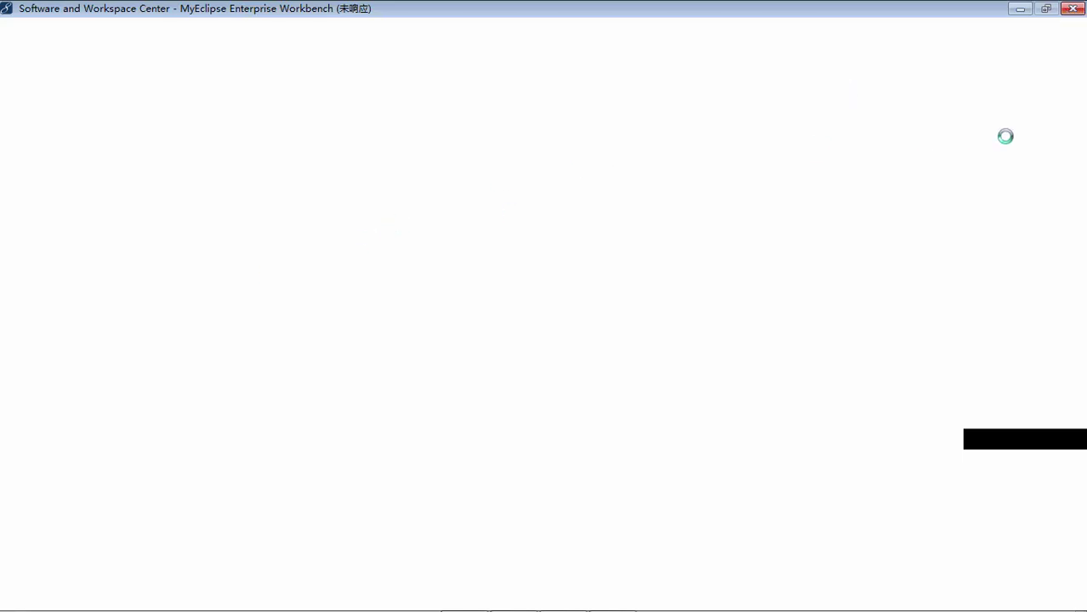
{"action": "left_click", "coordinate": [1074, 10]}
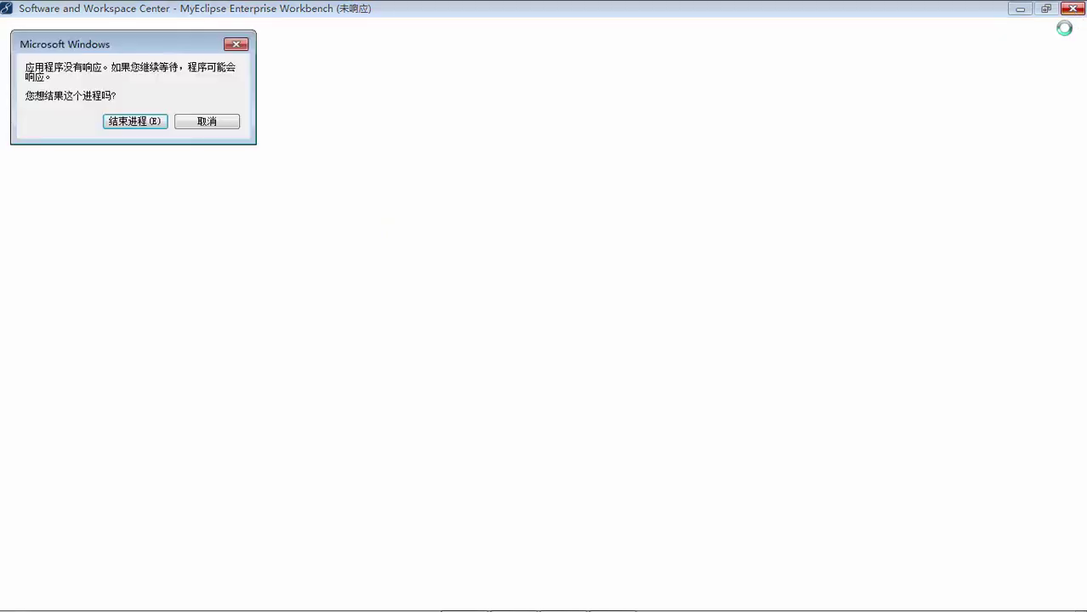
{"action": "left_click", "coordinate": [134, 123]}
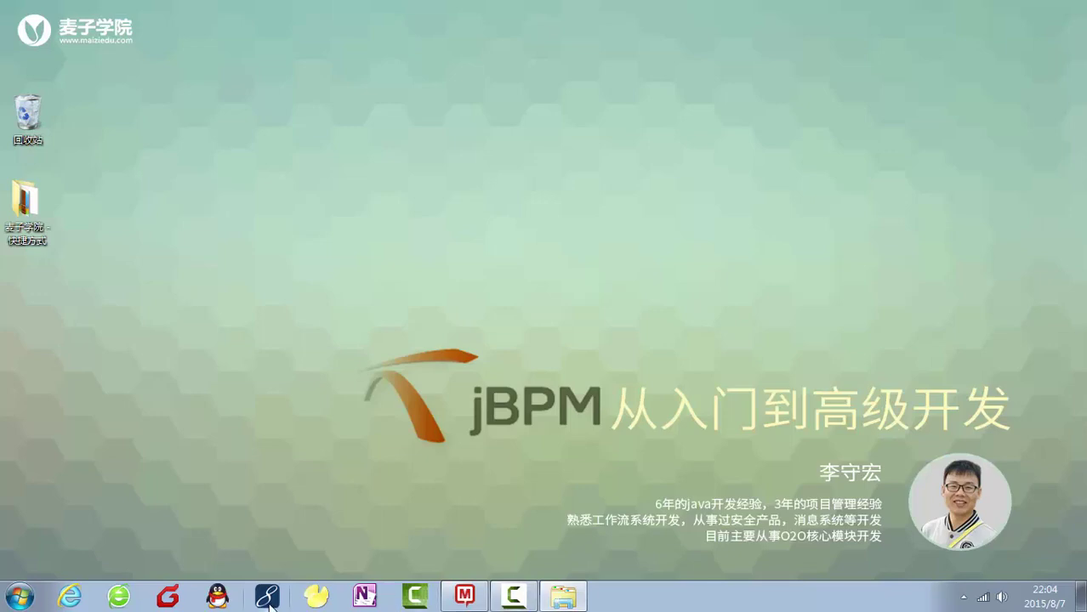
Relaunch MyEclipse and close the loading Software and Workspace Center to reach the Java Enterprise workbench.
{"action": "left_click", "coordinate": [267, 597]}
{"action": "mouse_move", "coordinate": [534, 607]}
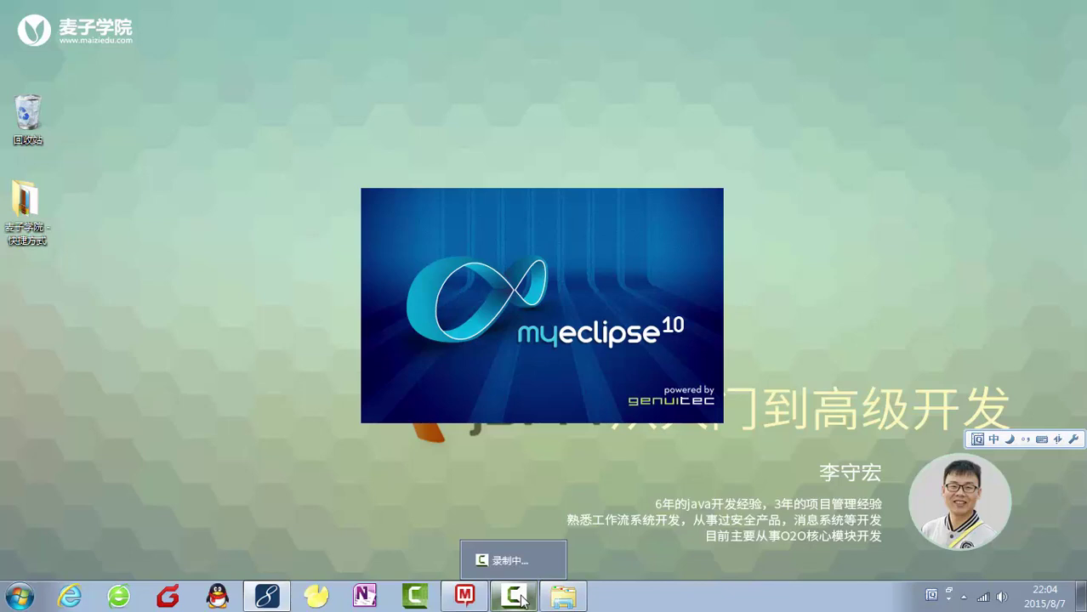
{"action": "left_click", "coordinate": [562, 599]}
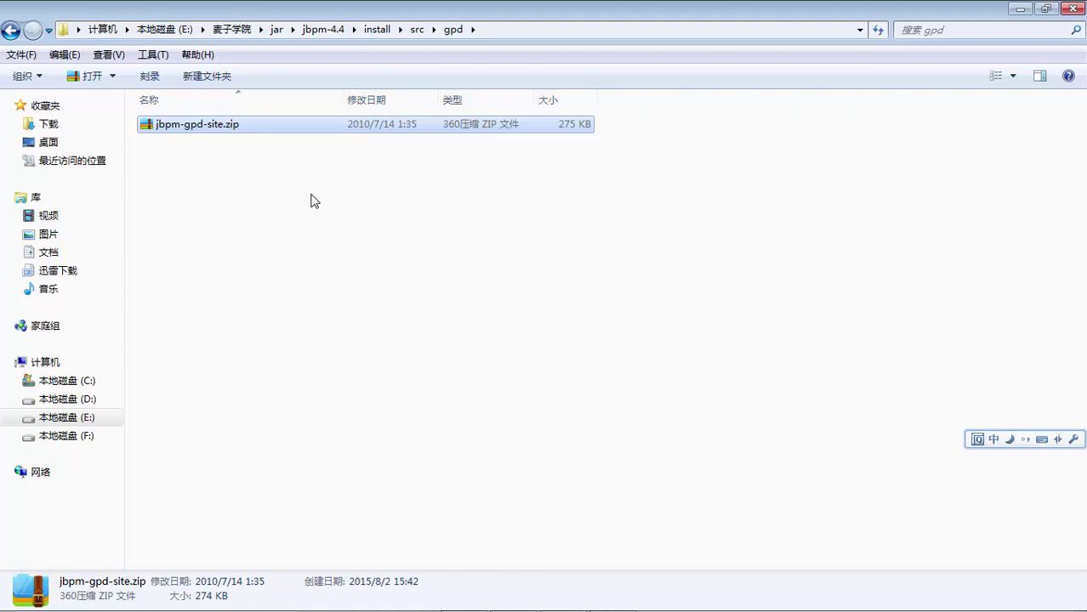
{"action": "left_click", "coordinate": [1021, 10]}
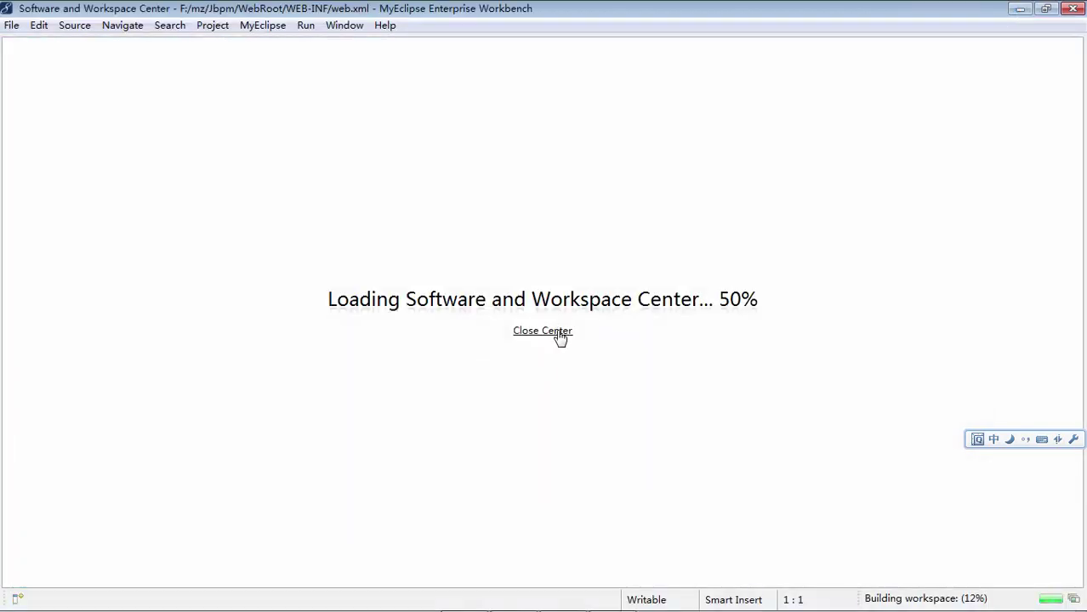
{"action": "left_click", "coordinate": [542, 331]}
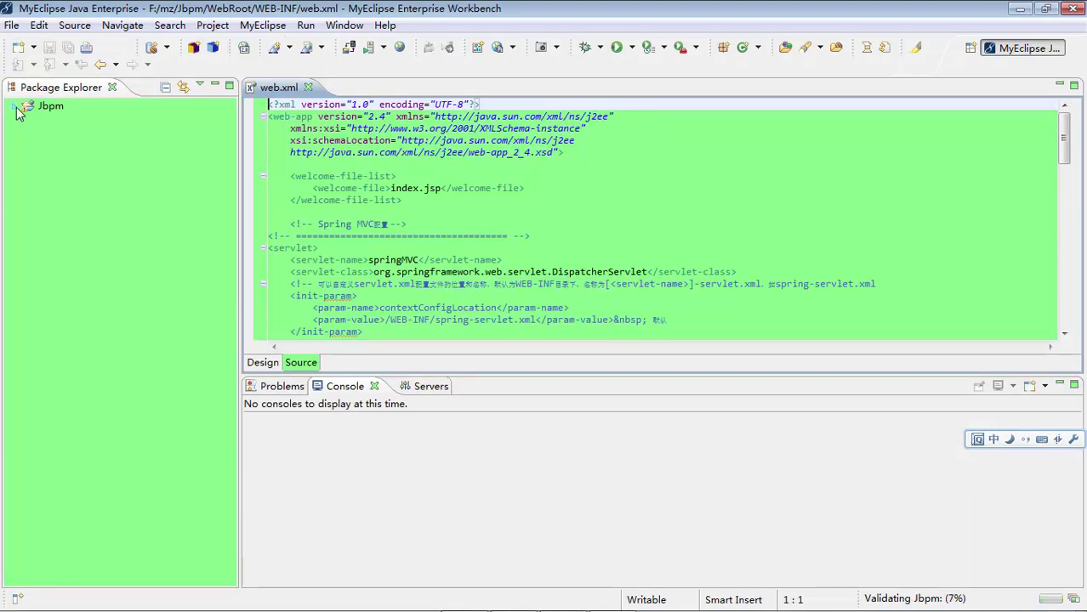
Expand the Jbpm project in the Package Explorer and refresh the project tree.
{"action": "left_click", "coordinate": [14, 108]}
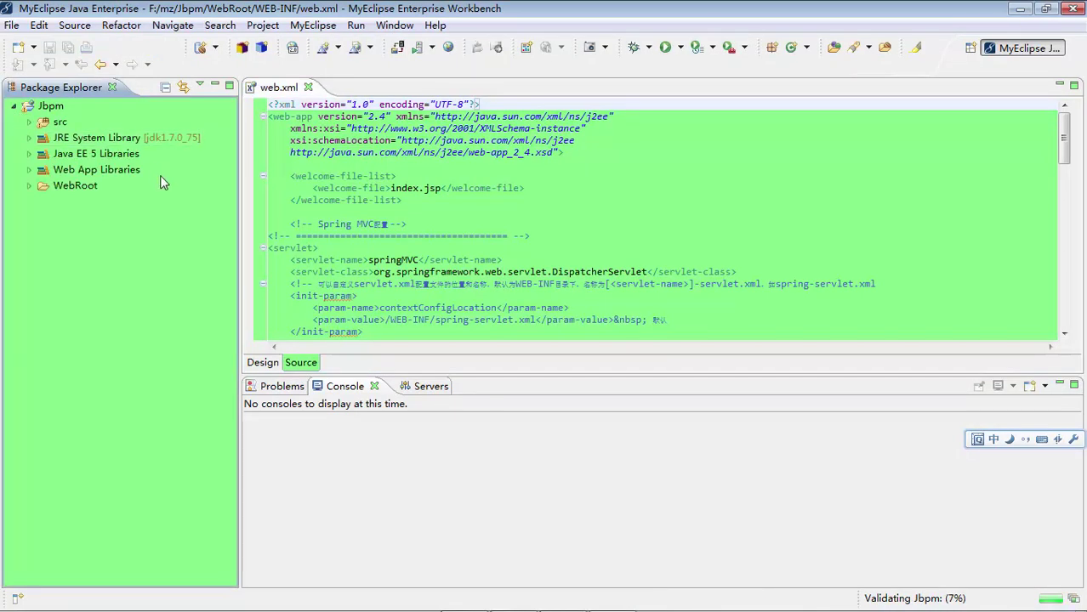
{"action": "right_click", "coordinate": [127, 231]}
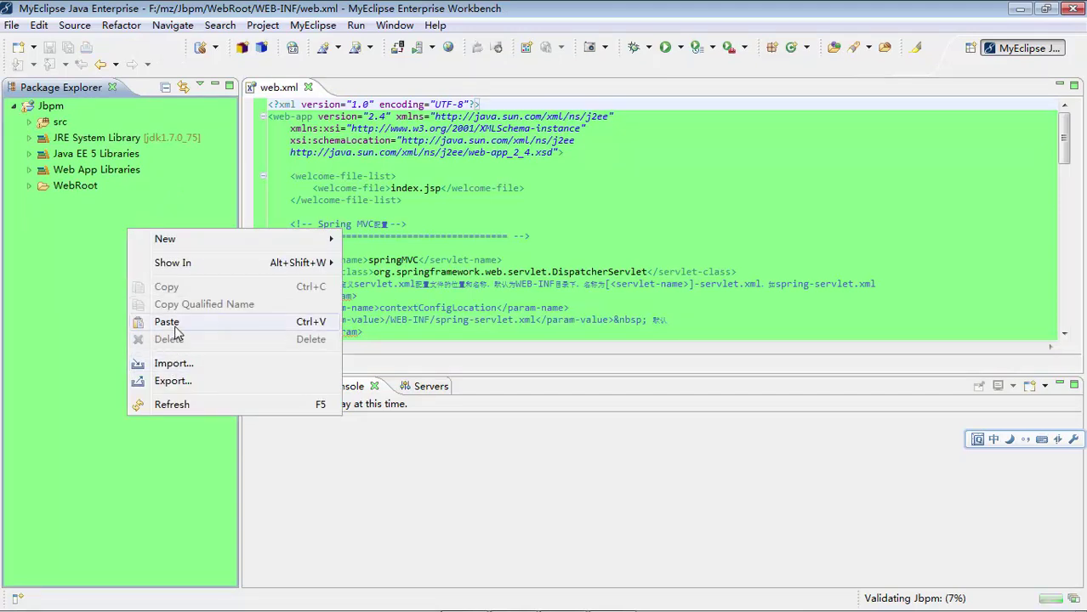
{"action": "left_click", "coordinate": [169, 404]}
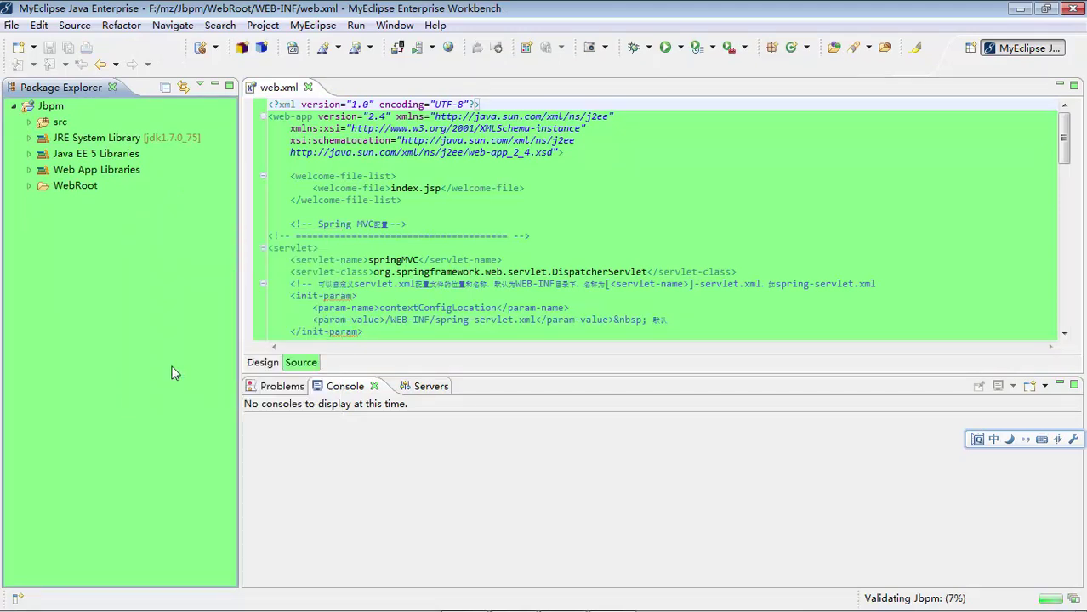
{"action": "left_click", "coordinate": [14, 106]}
{"action": "left_click", "coordinate": [15, 106]}
Remove the Jbpm deployment from the Tomcat 7.x server.
{"action": "left_click", "coordinate": [430, 387]}
{"action": "left_click", "coordinate": [294, 457]}
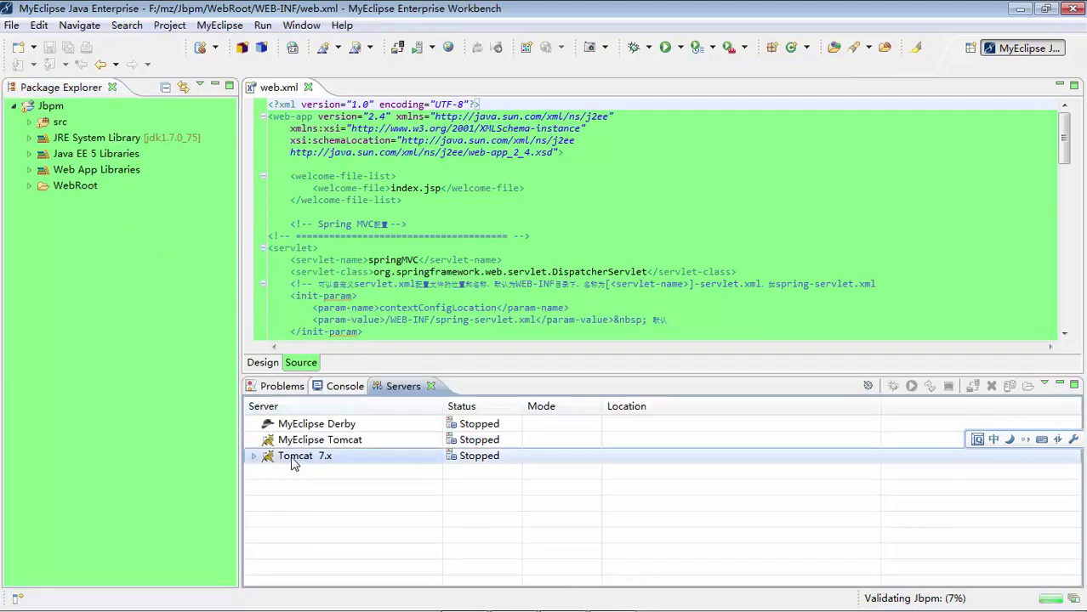
{"action": "left_click", "coordinate": [254, 456]}
{"action": "left_click", "coordinate": [302, 473]}
{"action": "right_click", "coordinate": [303, 474]}
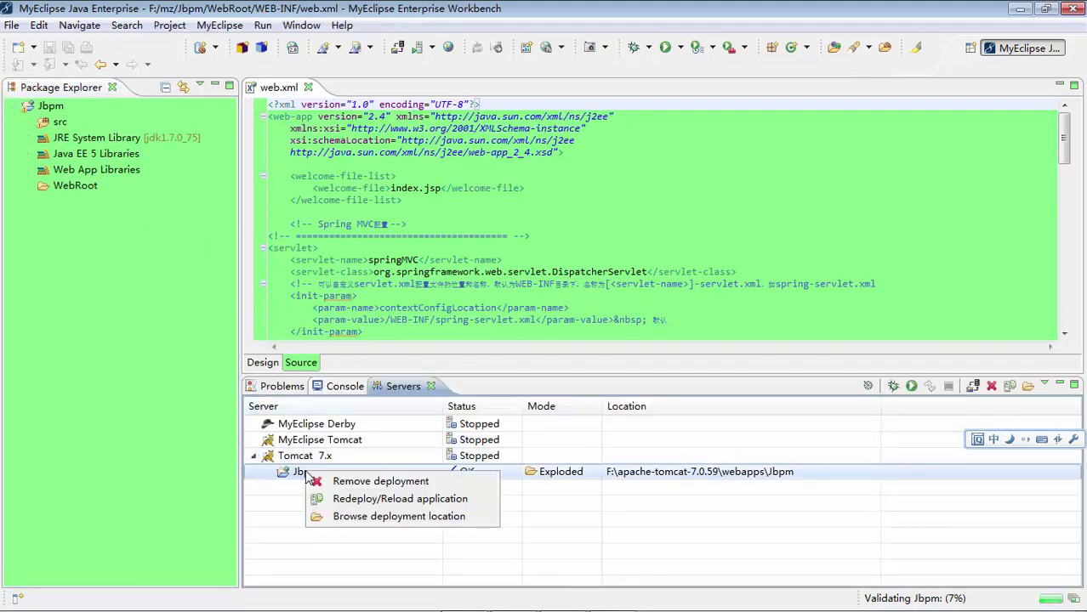
{"action": "left_click", "coordinate": [328, 479]}
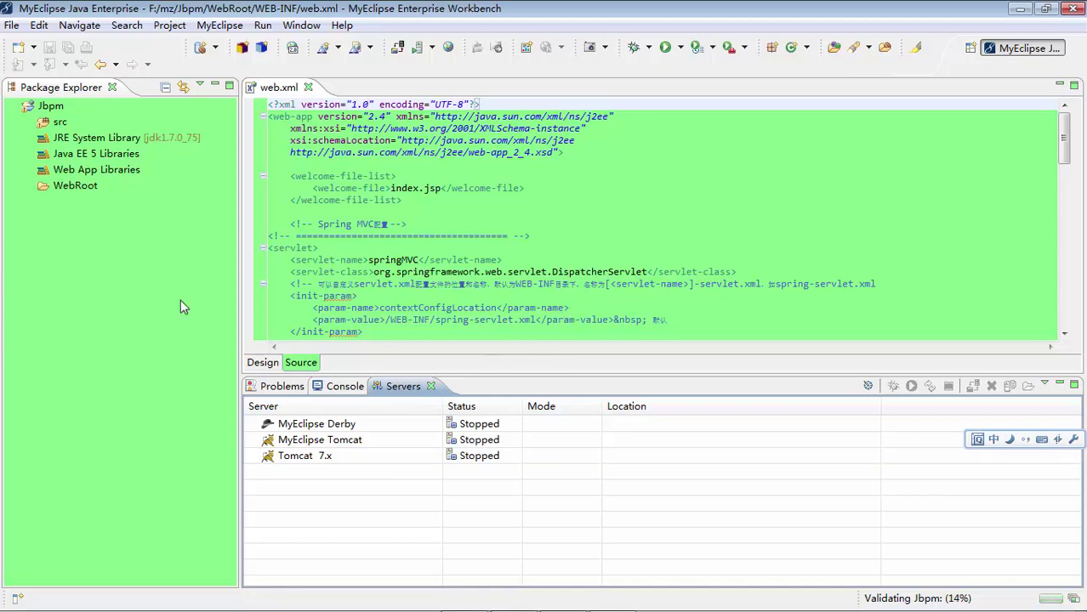